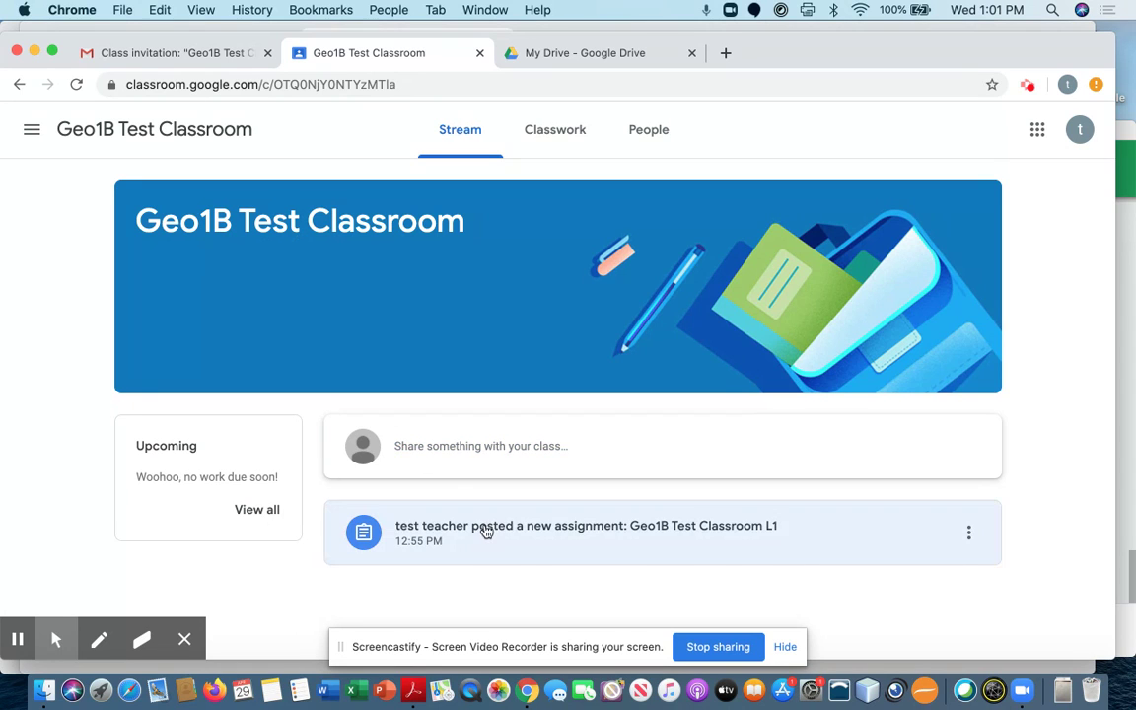
click(341, 573)
click(360, 533)
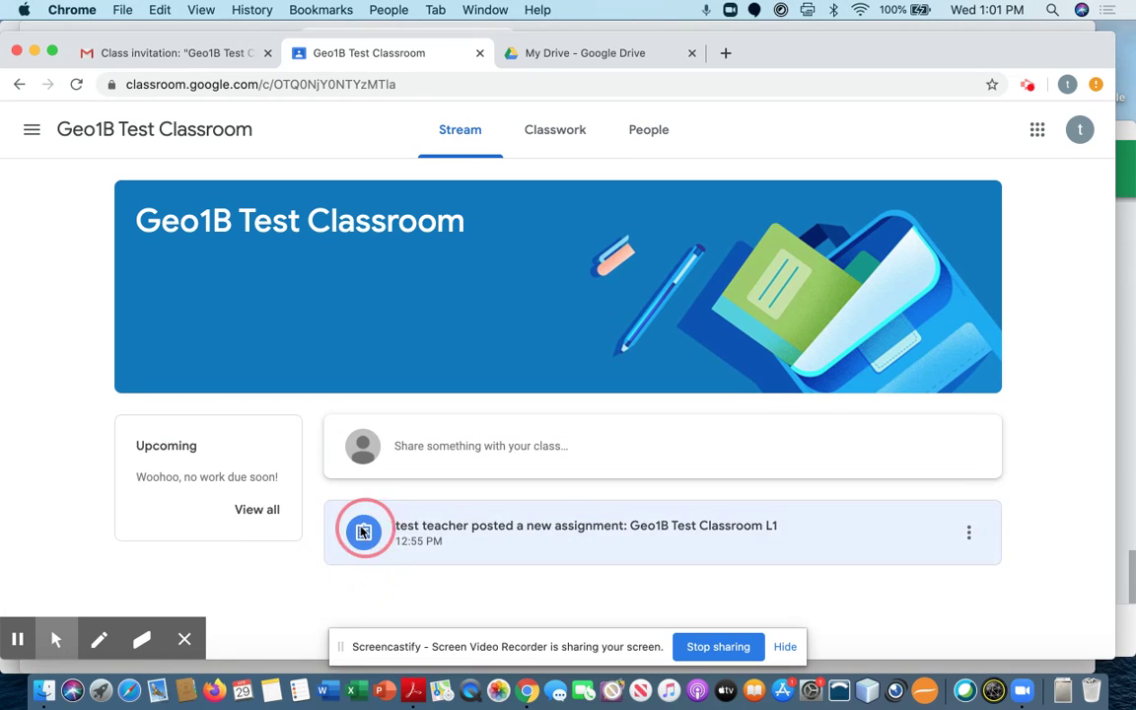
click(279, 583)
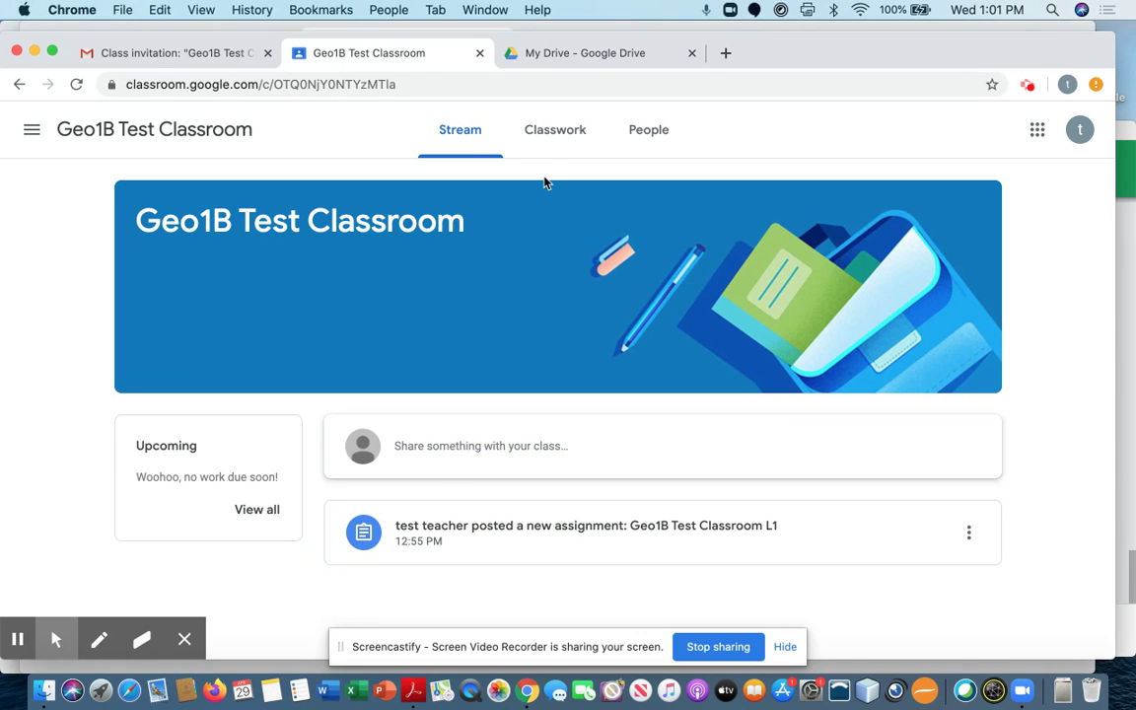
drag(328, 130, 355, 121)
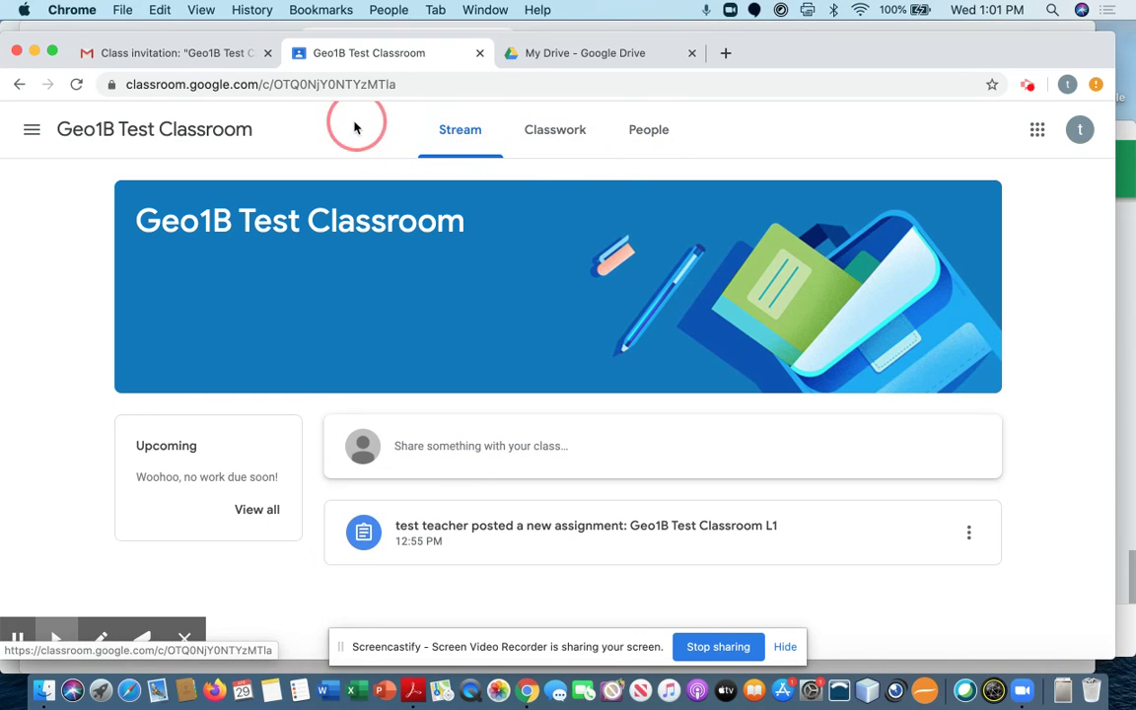
Step: View the class's Classwork page, dismiss the progress tip, and return to the Stream
click(552, 138)
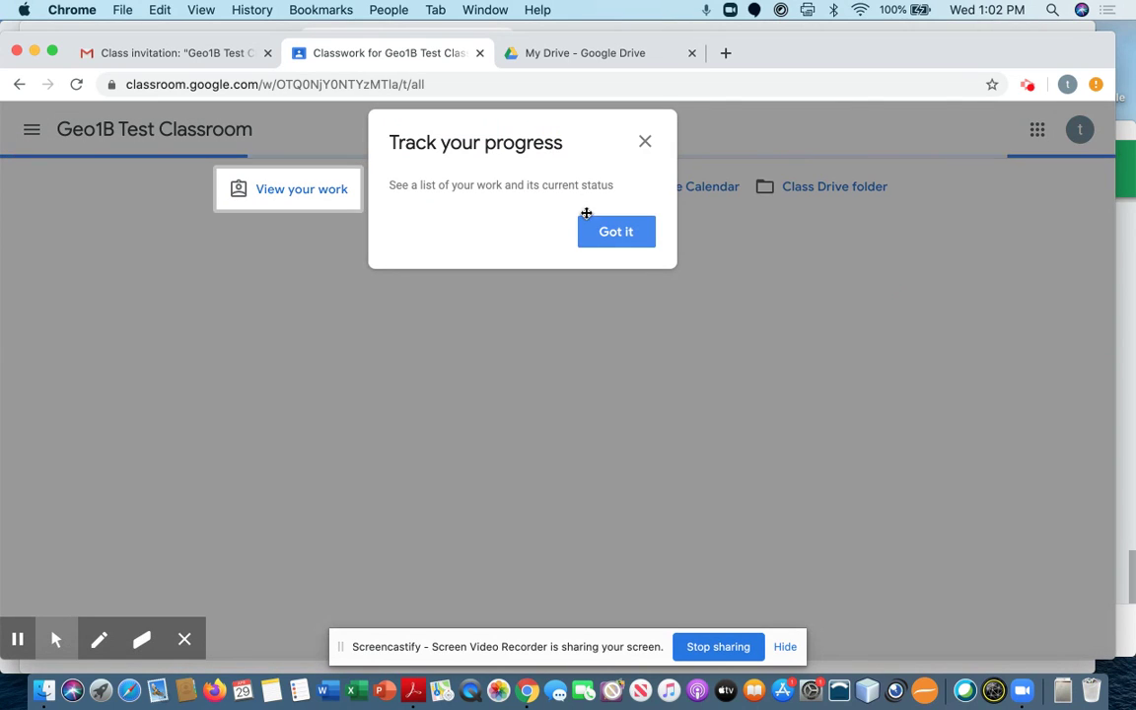
click(603, 240)
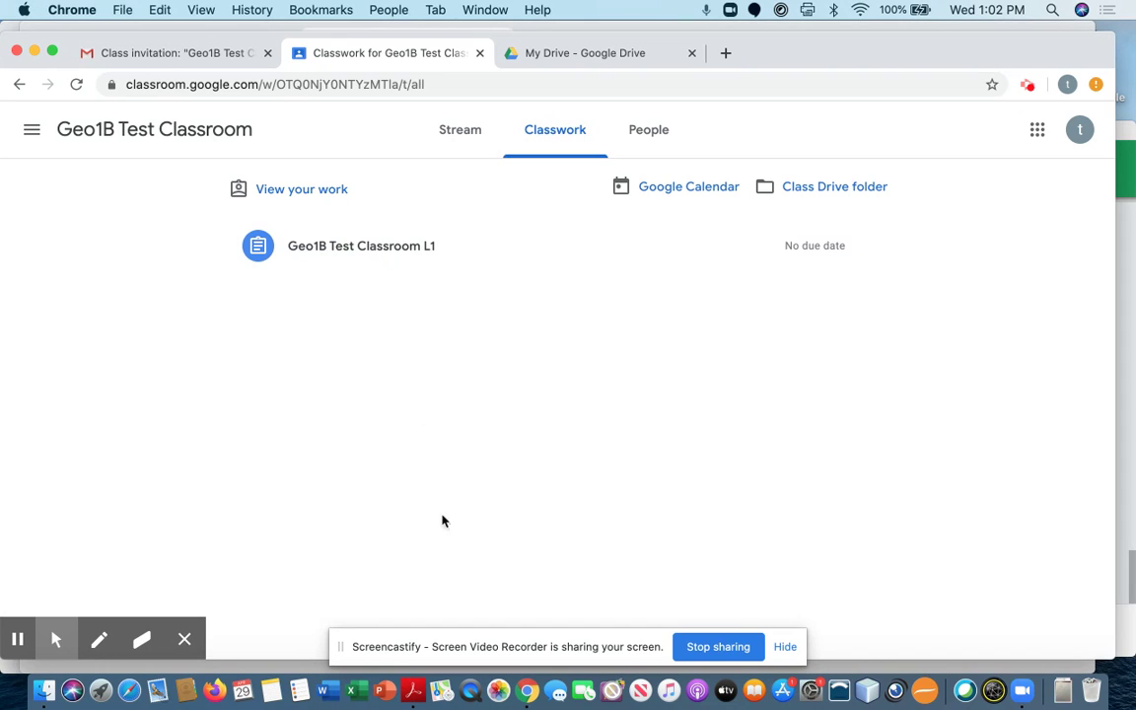
click(466, 150)
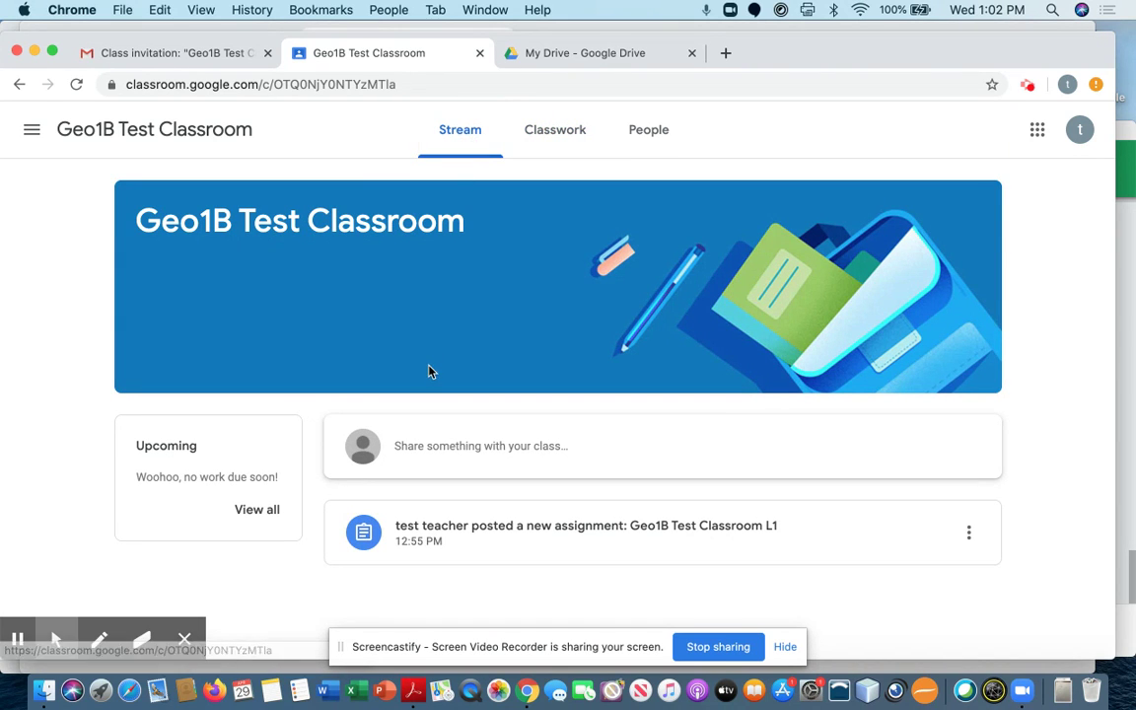
Step: Open the Geo1B Test Classroom L1 assignment, look through its attached Volume of Prisms and Cylinders PDF, and close the preview
click(362, 534)
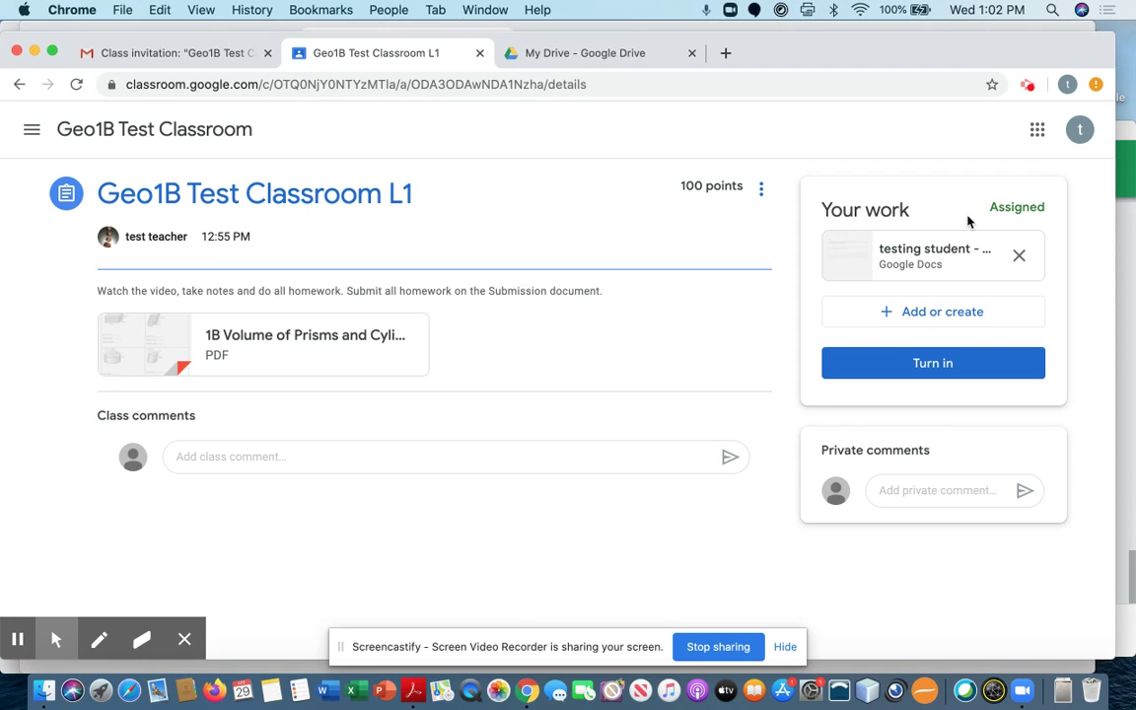
click(330, 349)
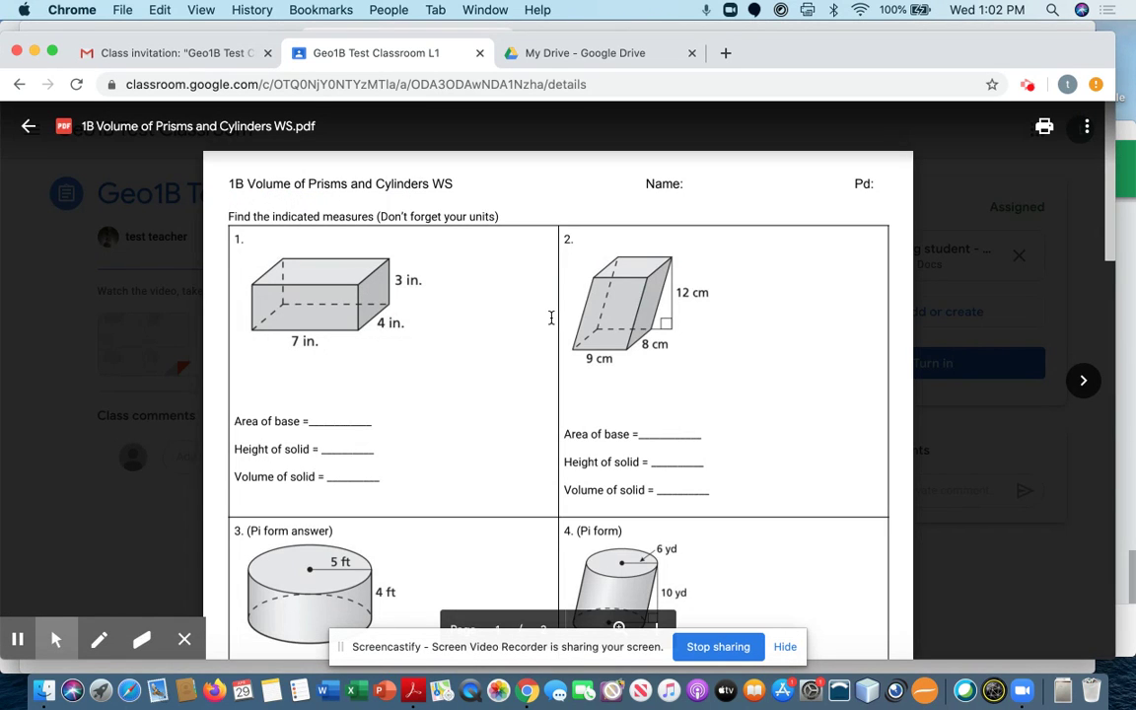
scroll(500, 383, down, 5)
scroll(500, 382, up, 3)
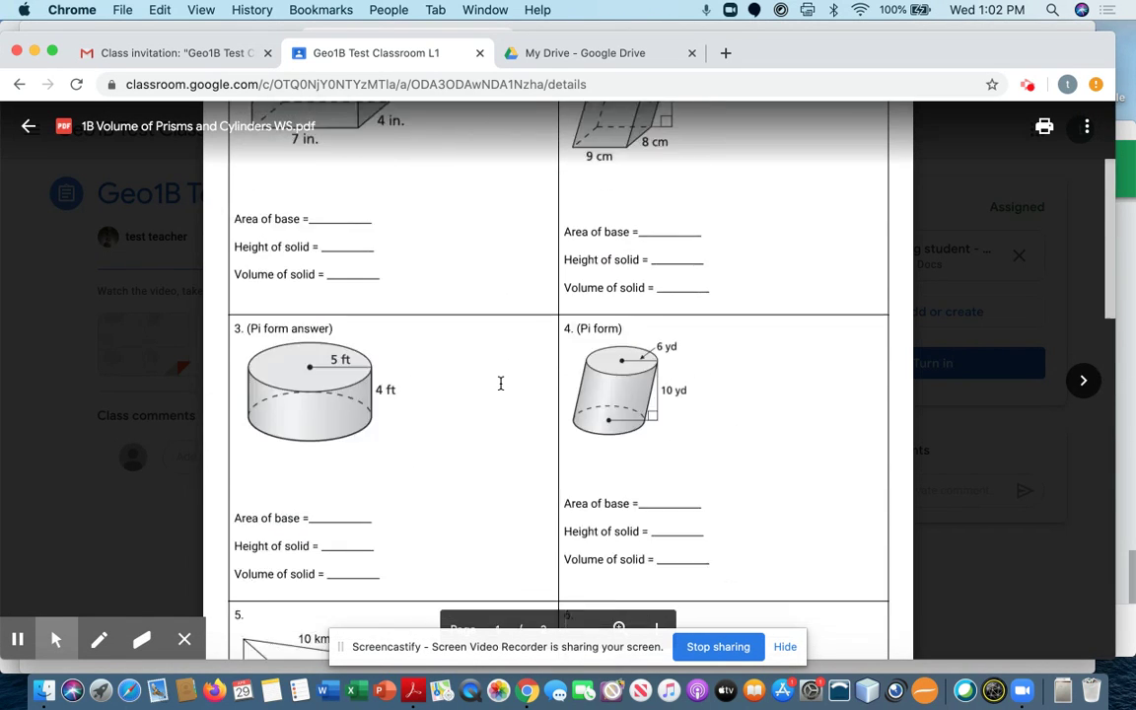
scroll(500, 383, up, 3)
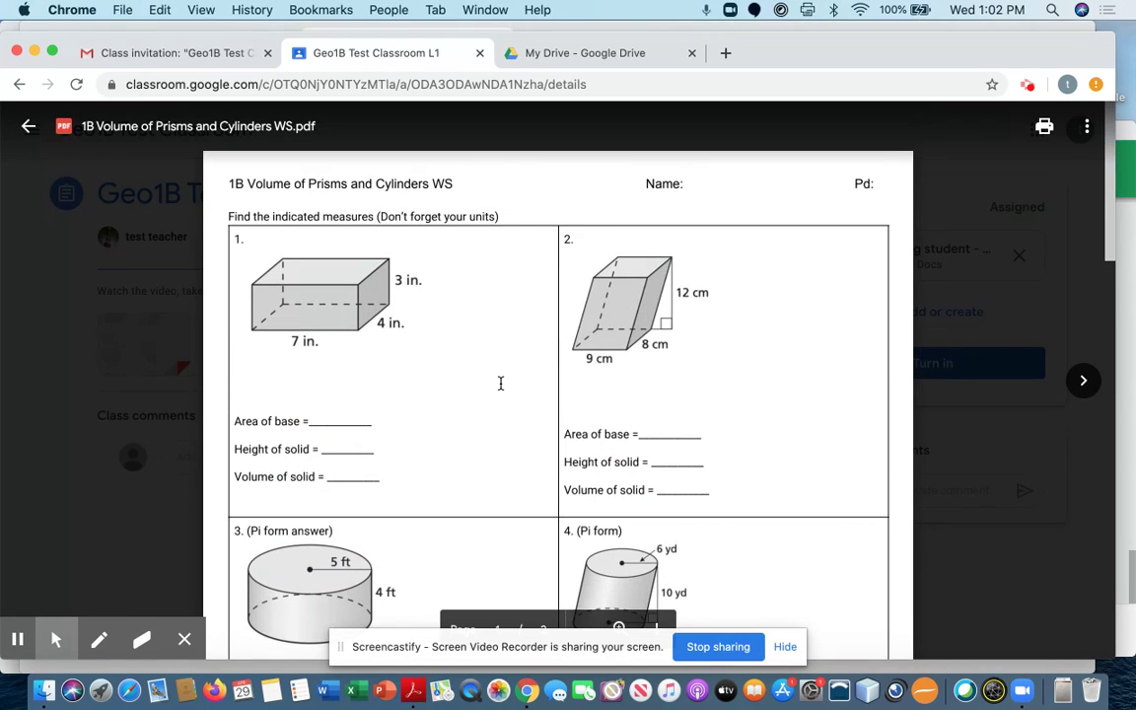
click(1011, 183)
Step: Reopen the Volume of Prisms and Cylinders worksheet, review its problems, and return to the assignment details
click(368, 337)
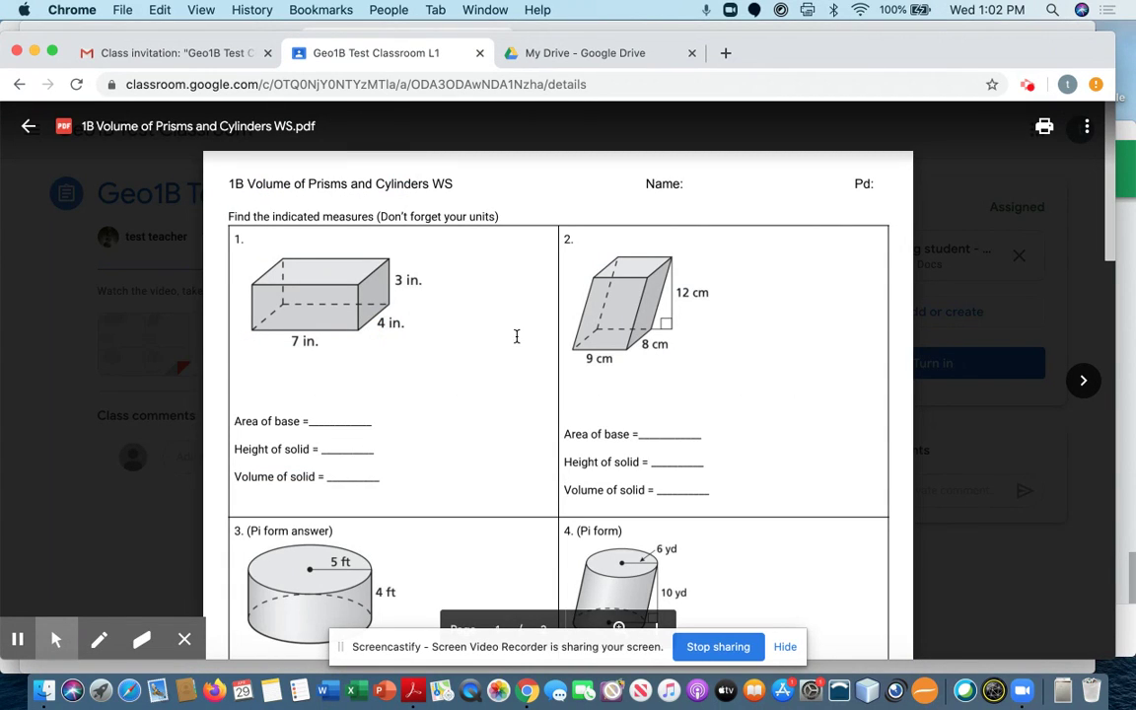
scroll(528, 402, down, 10)
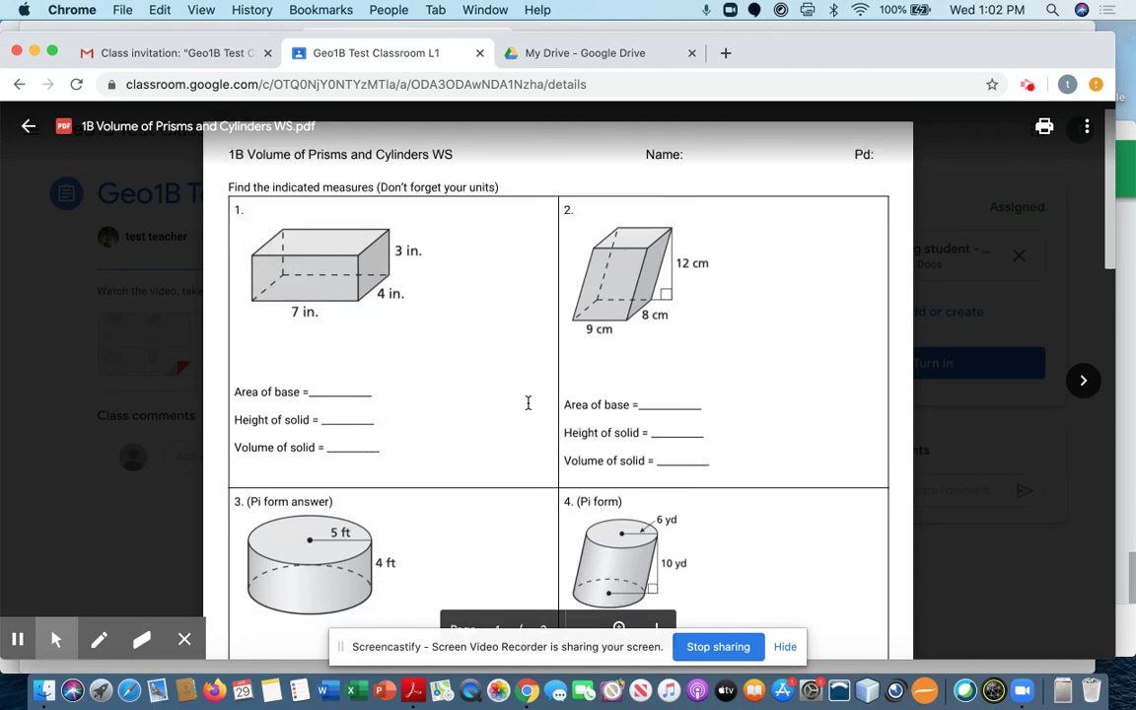
scroll(528, 401, down, 3)
scroll(528, 401, up, 12)
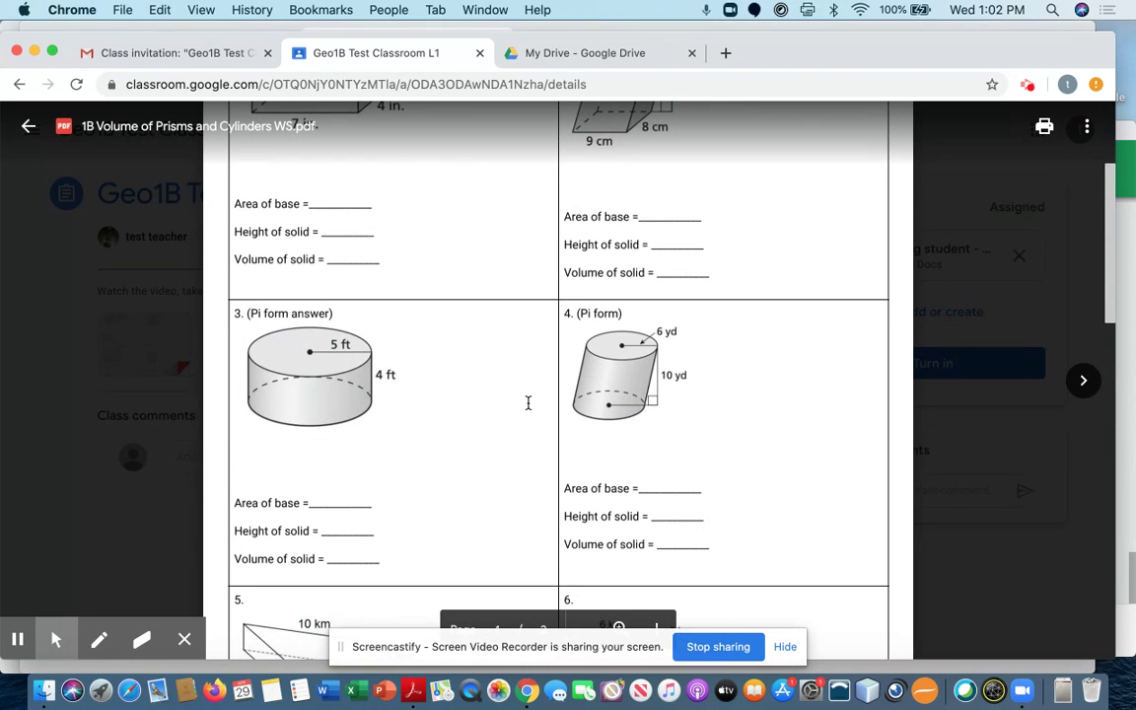
scroll(528, 402, up, 5)
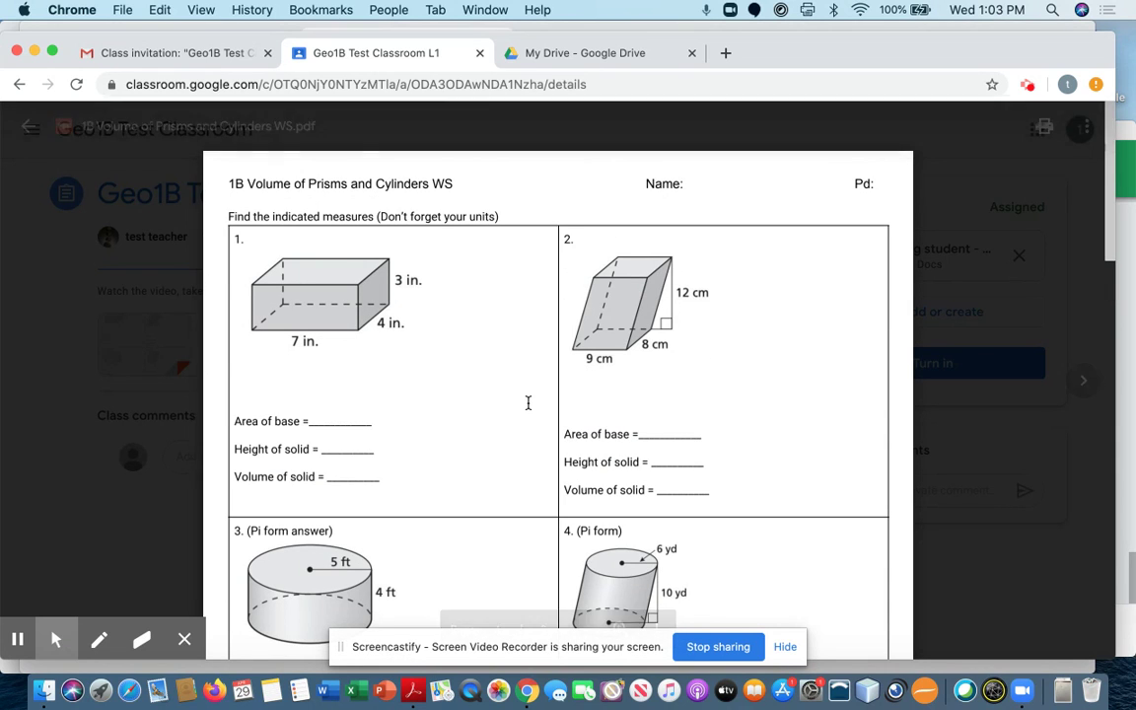
scroll(527, 401, down, 5)
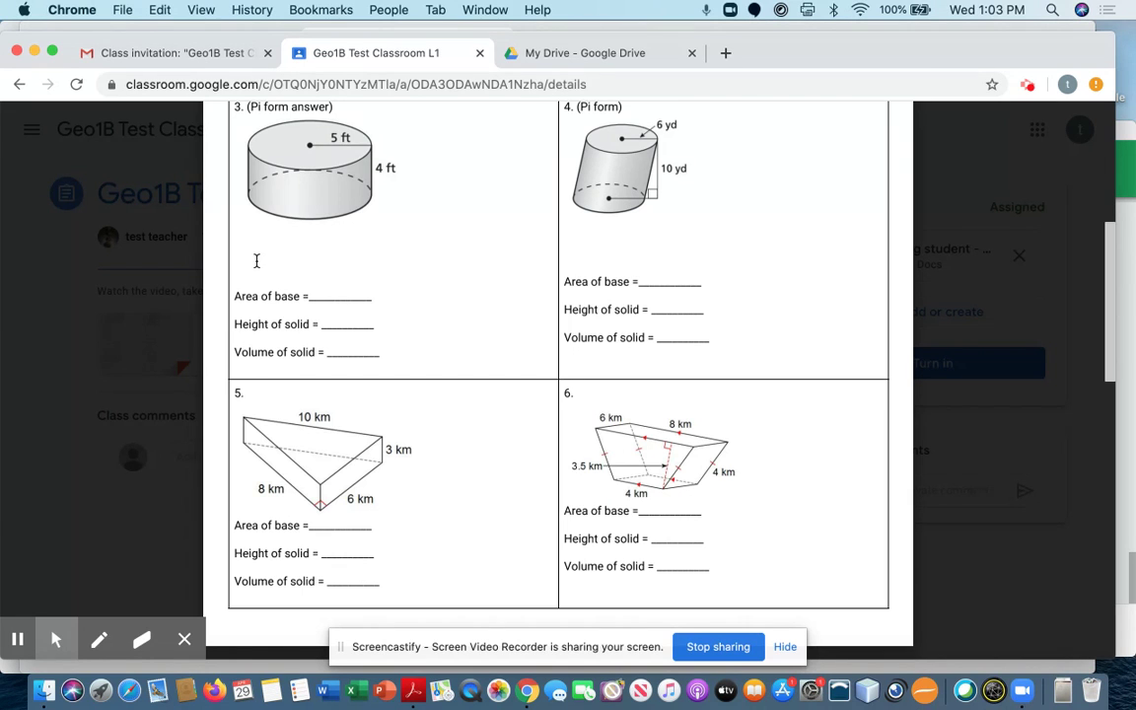
scroll(256, 260, up, 5)
click(29, 127)
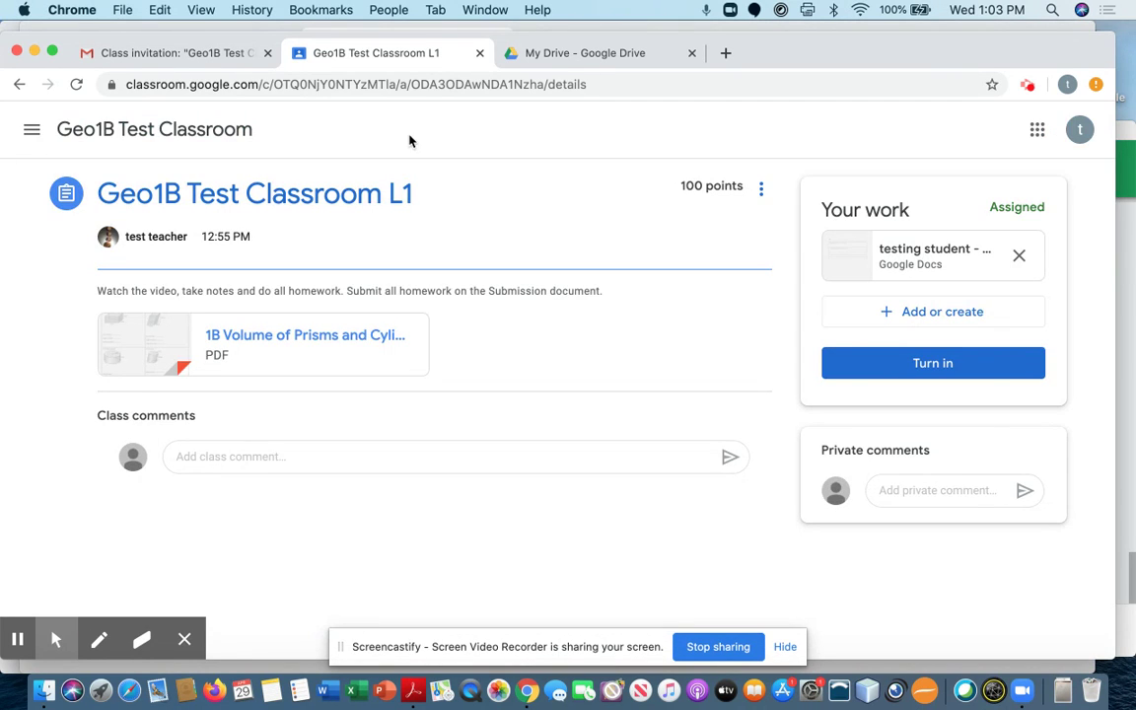
Step: Switch to My Drive in Google Drive, locate Homeworkexample.png, and check its available file actions including Rename
click(549, 57)
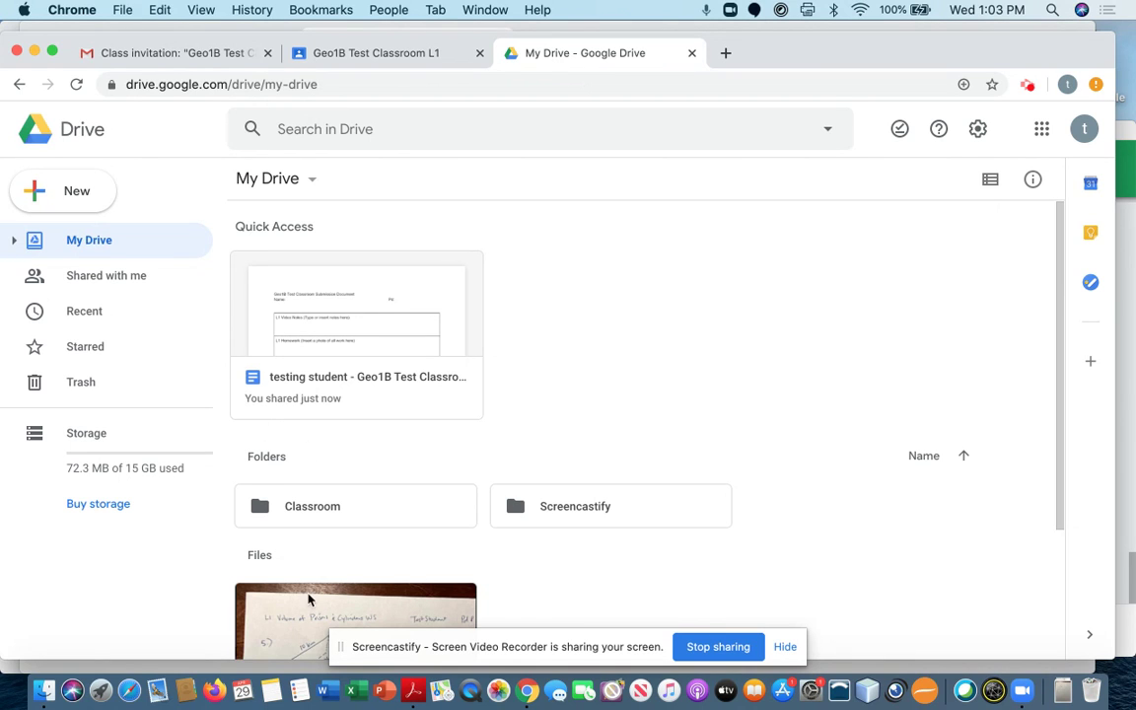
scroll(329, 600, down, 3)
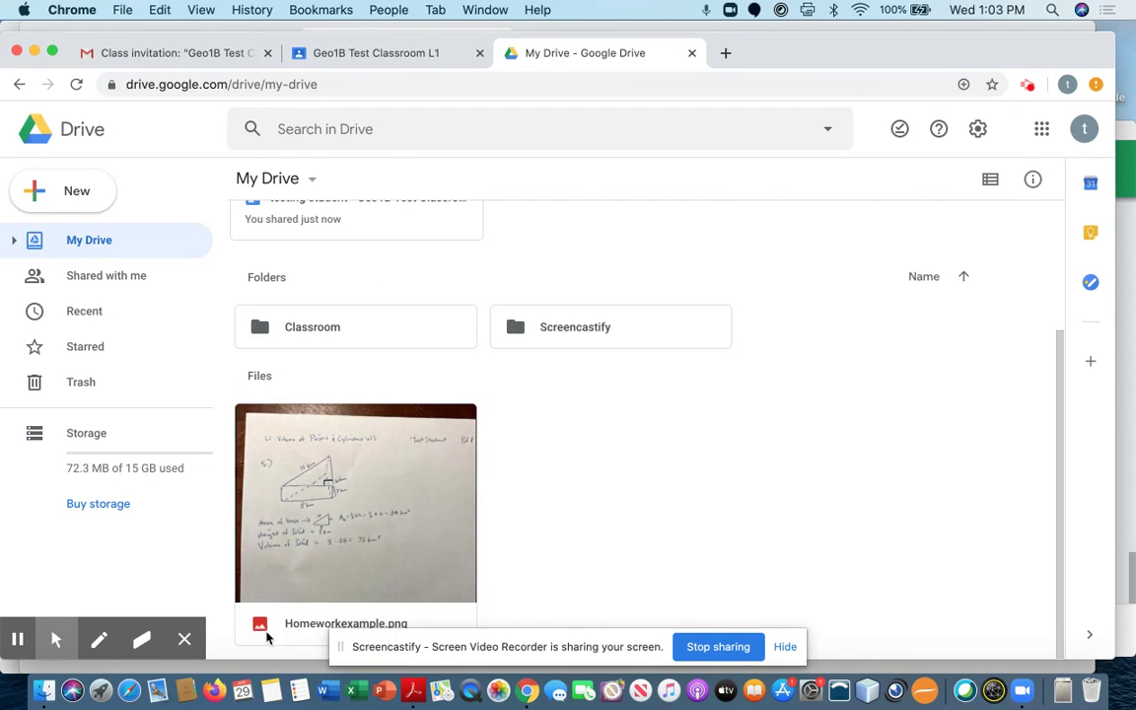
right_click(399, 514)
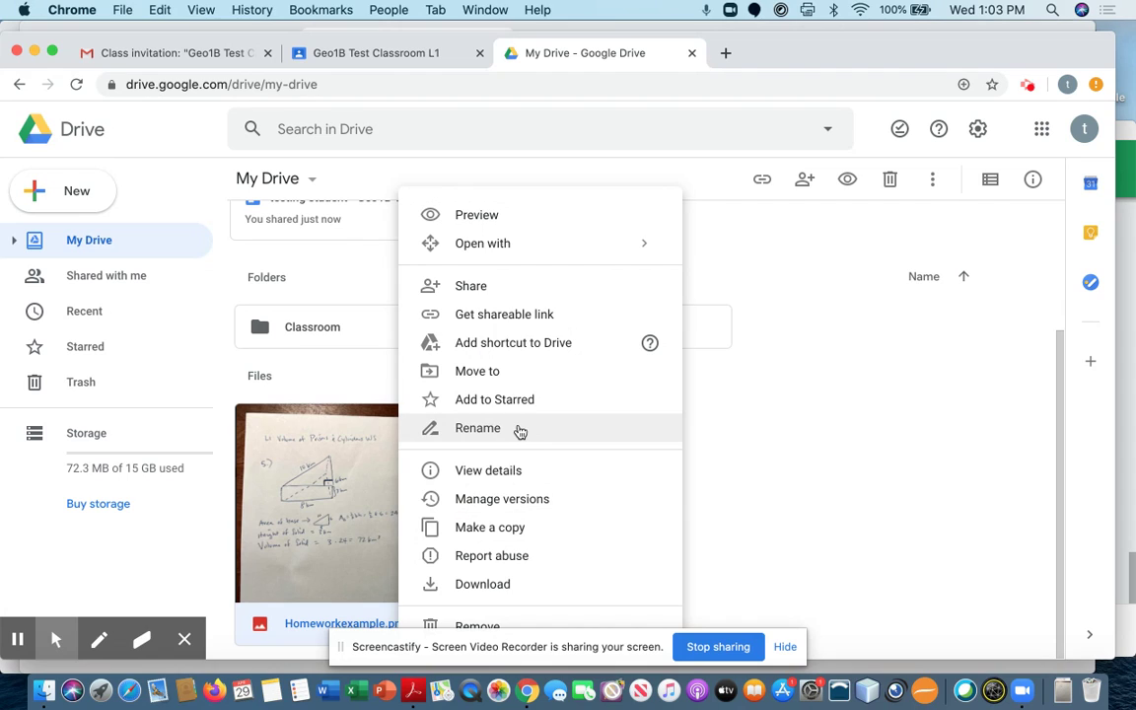
click(660, 421)
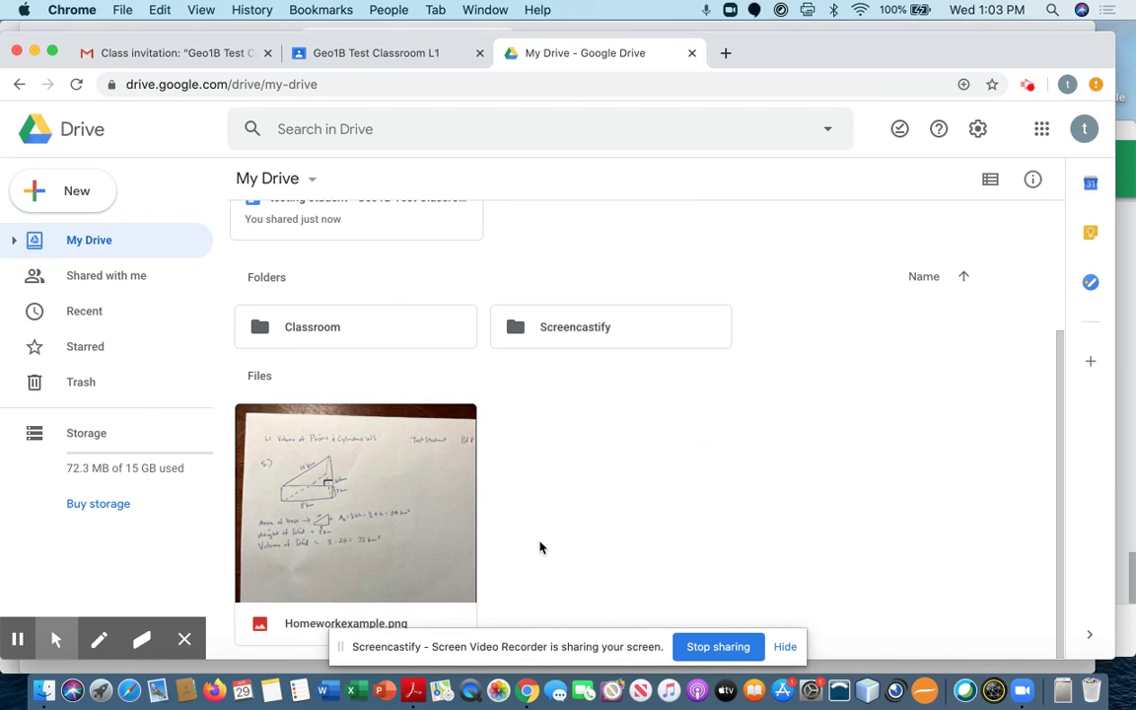
right_click(412, 546)
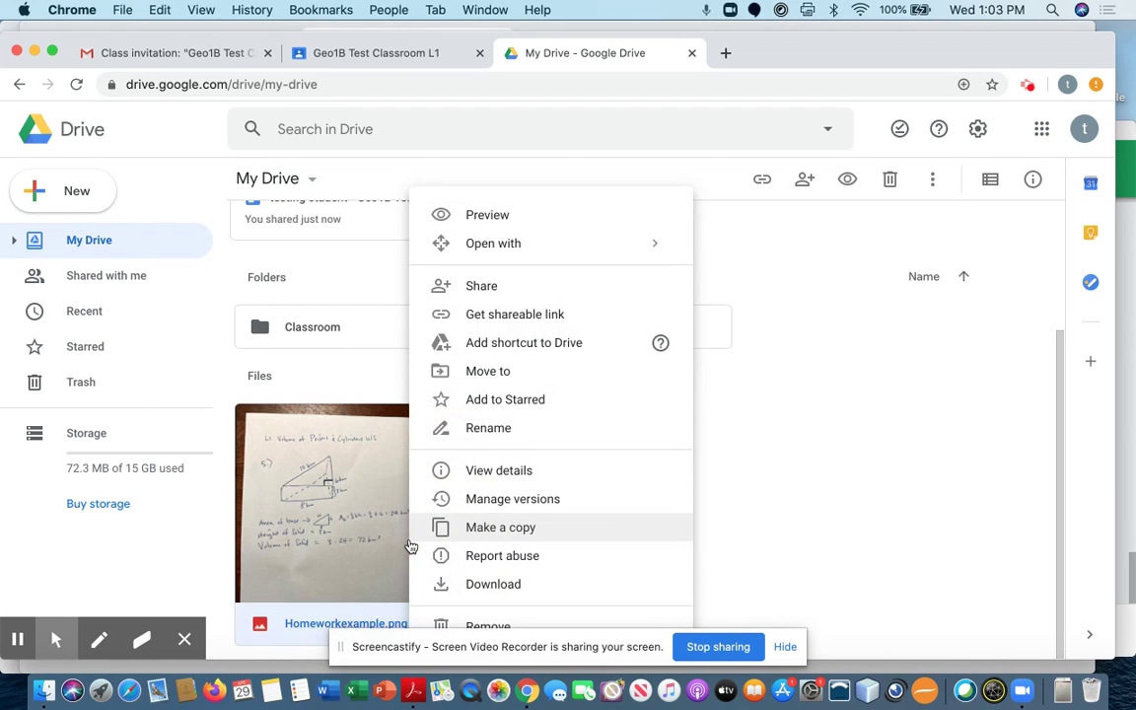
click(802, 441)
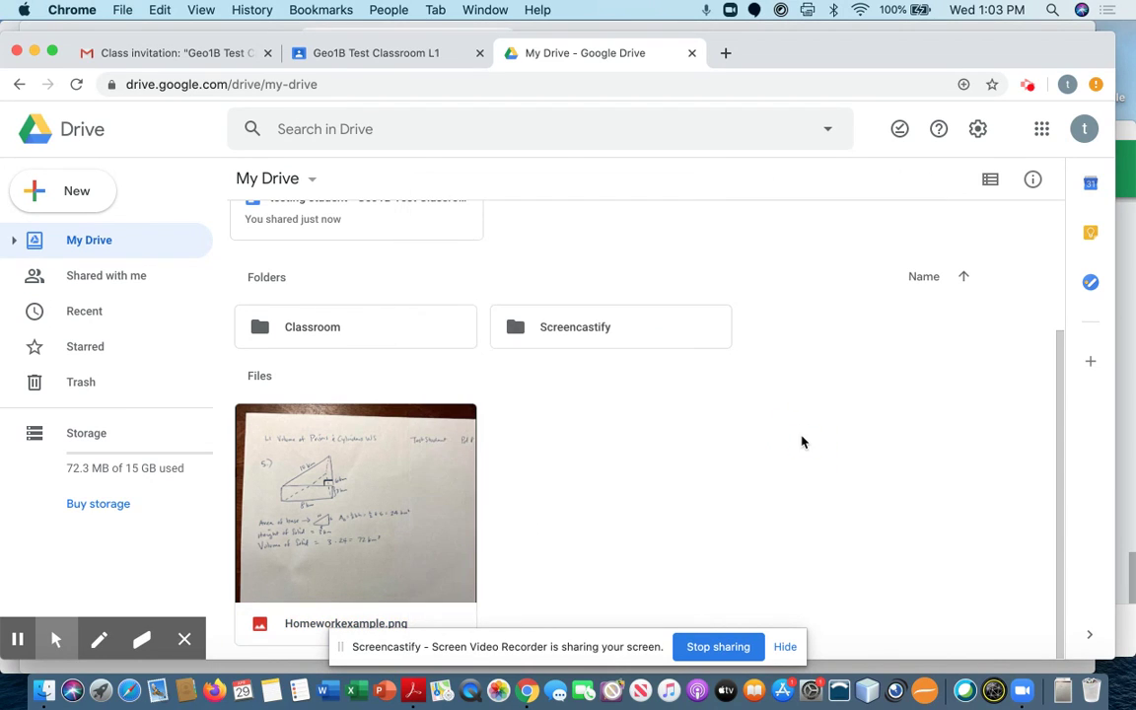
Step: Open the student's submission document from the Classroom assignment and fill in the student's name and period 8
click(405, 56)
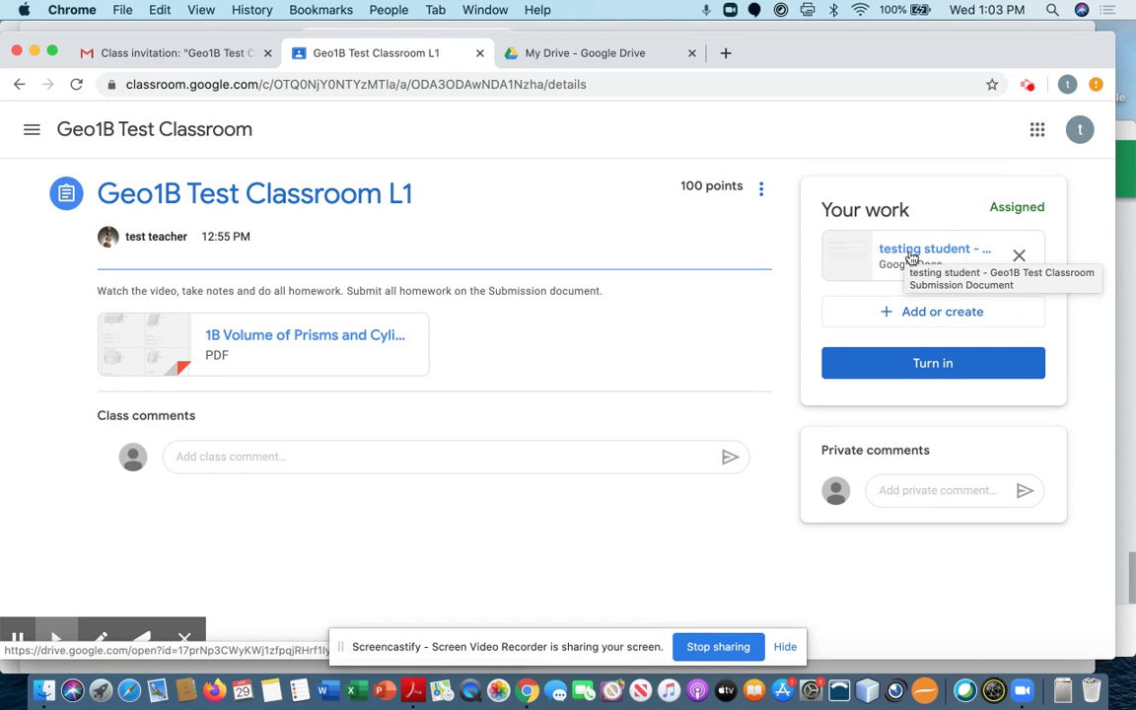
click(910, 255)
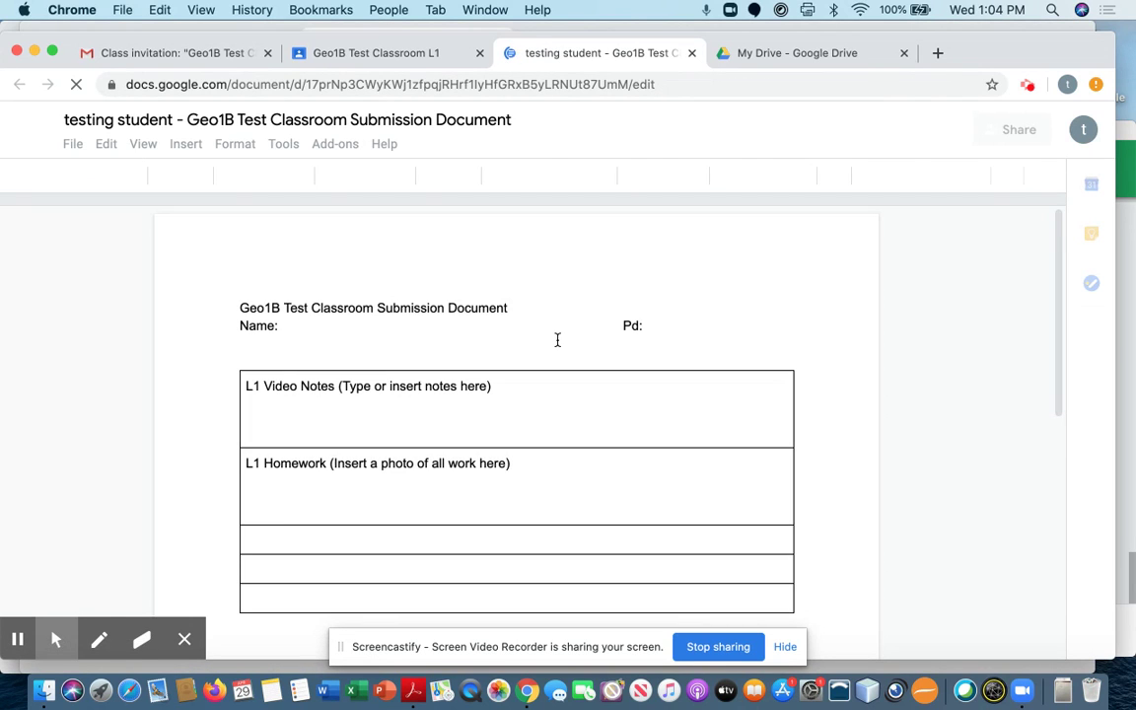
click(392, 329)
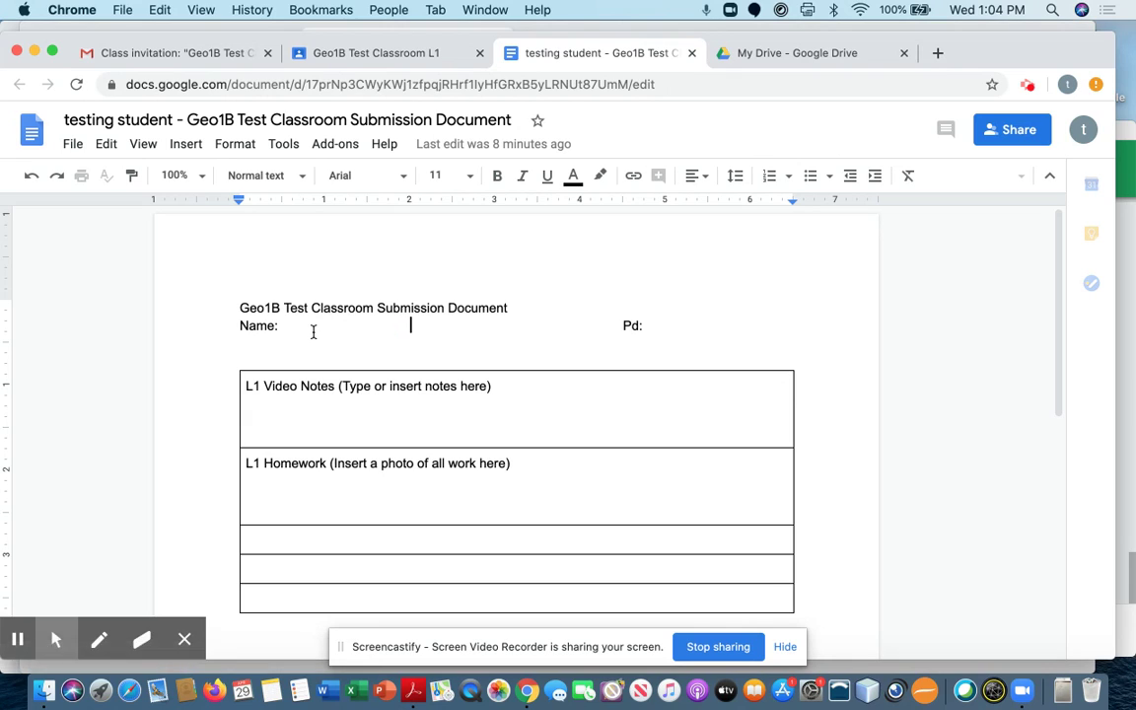
key(Left)
key(Left)
key(Left)
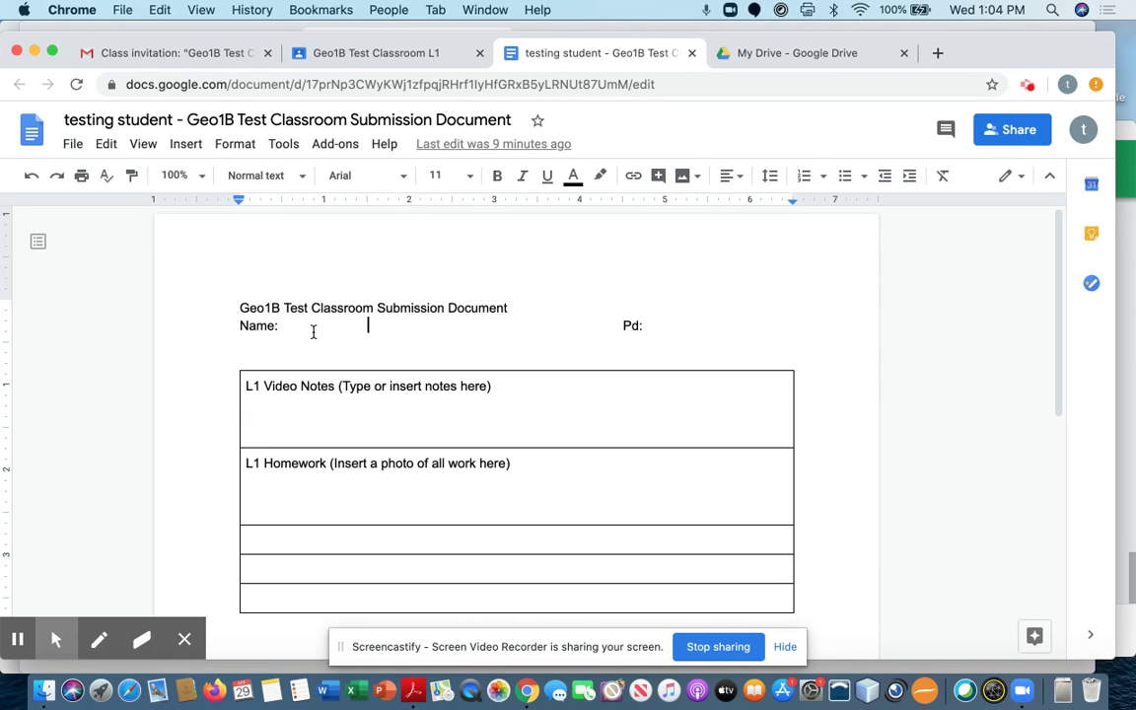
text(Test Student)
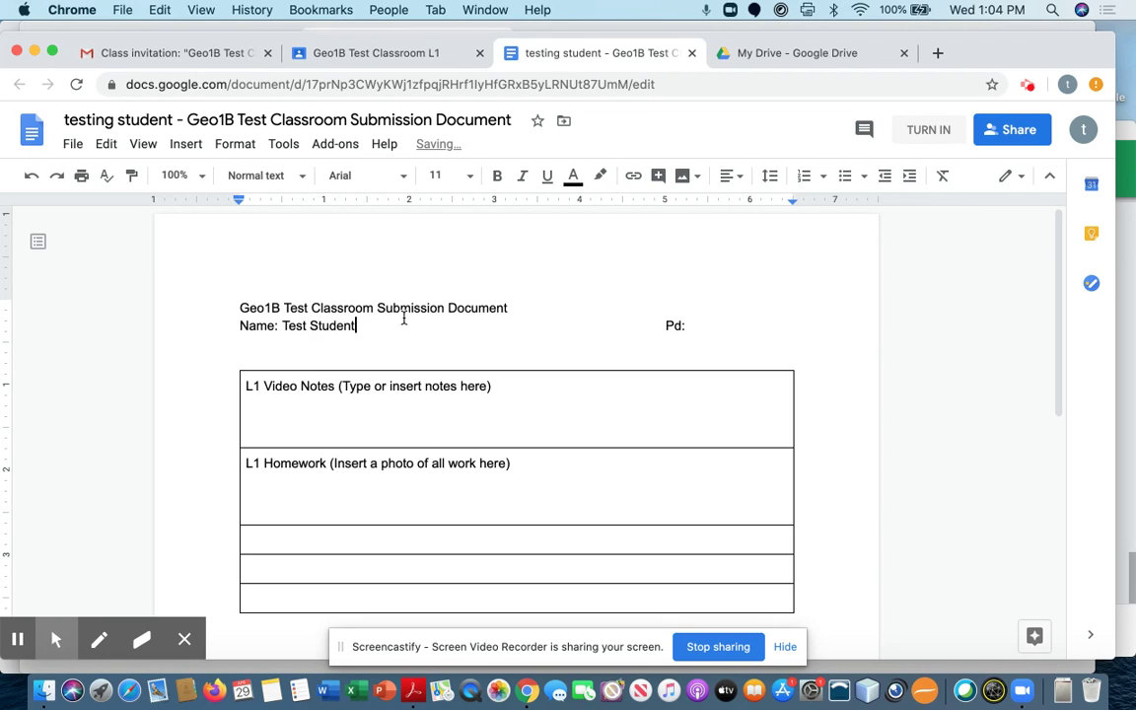
click(728, 323)
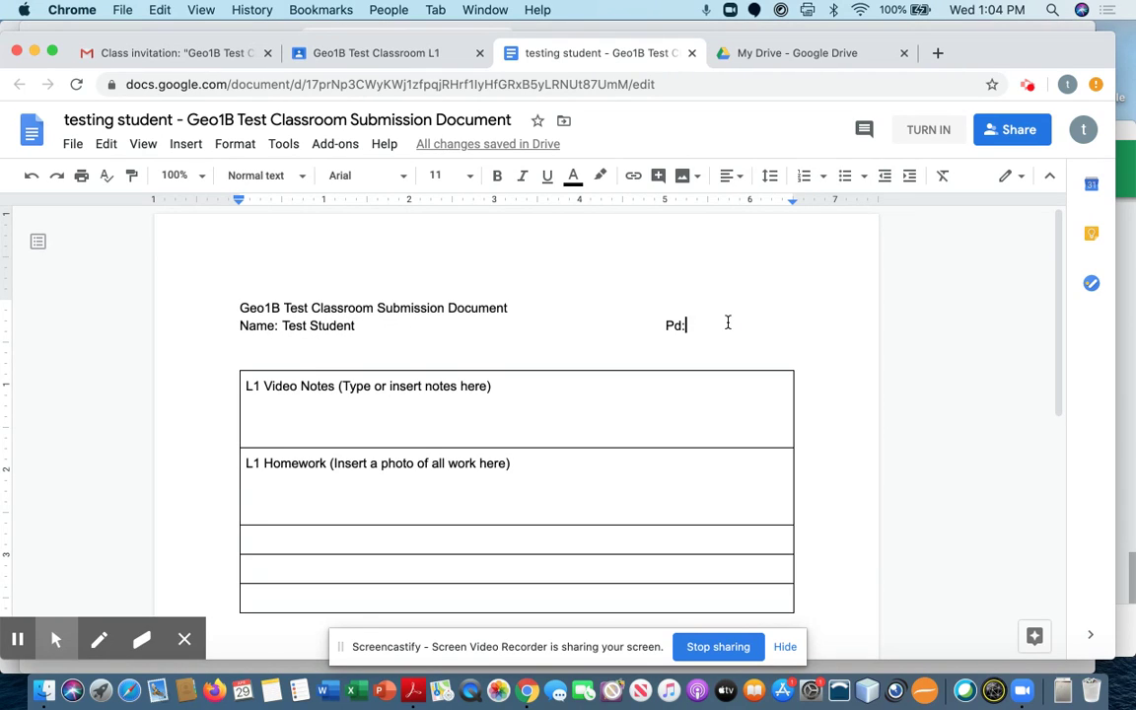
text(8)
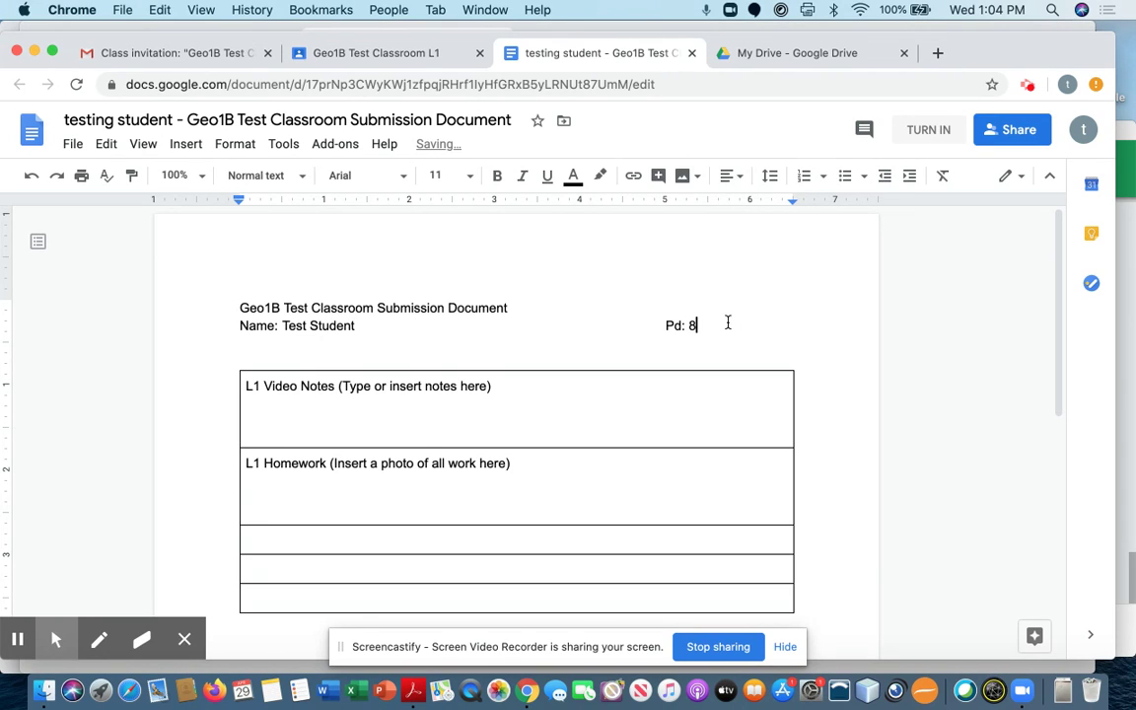
Step: Enter the placeholder notes ";lkjdf;lkajsdf;lkajsdf;lkajsdf;ljas;dlkfj" below the heading in the L1 Video Notes cell
double_click(448, 410)
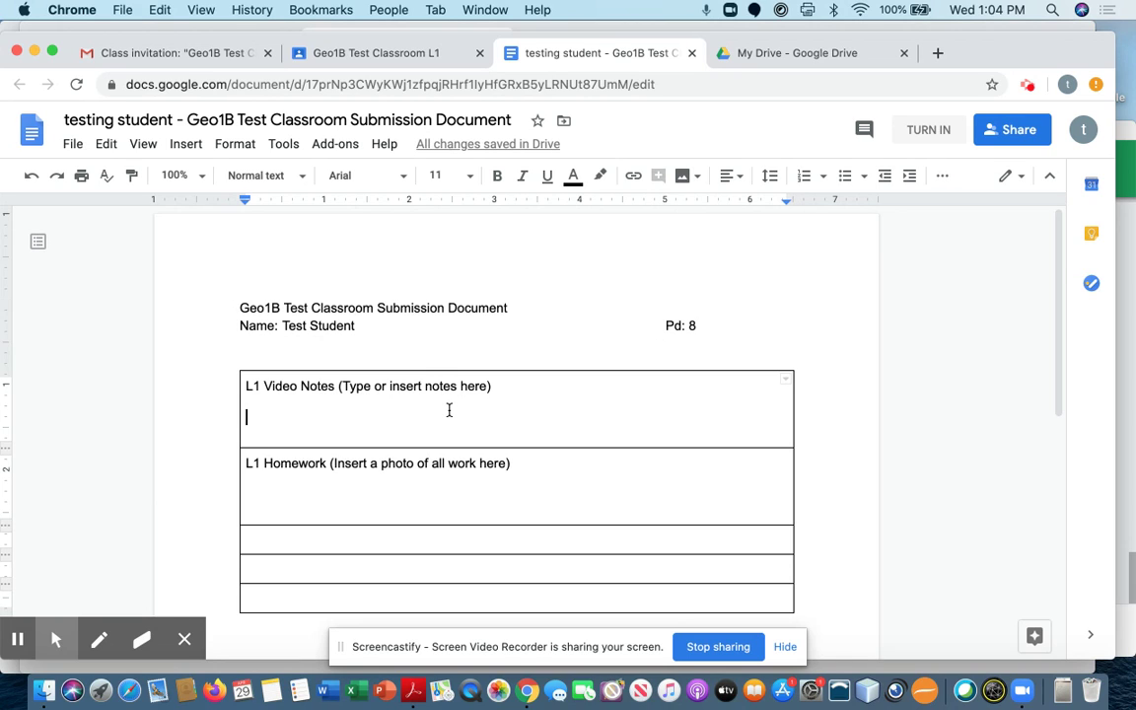
drag(413, 395, 263, 386)
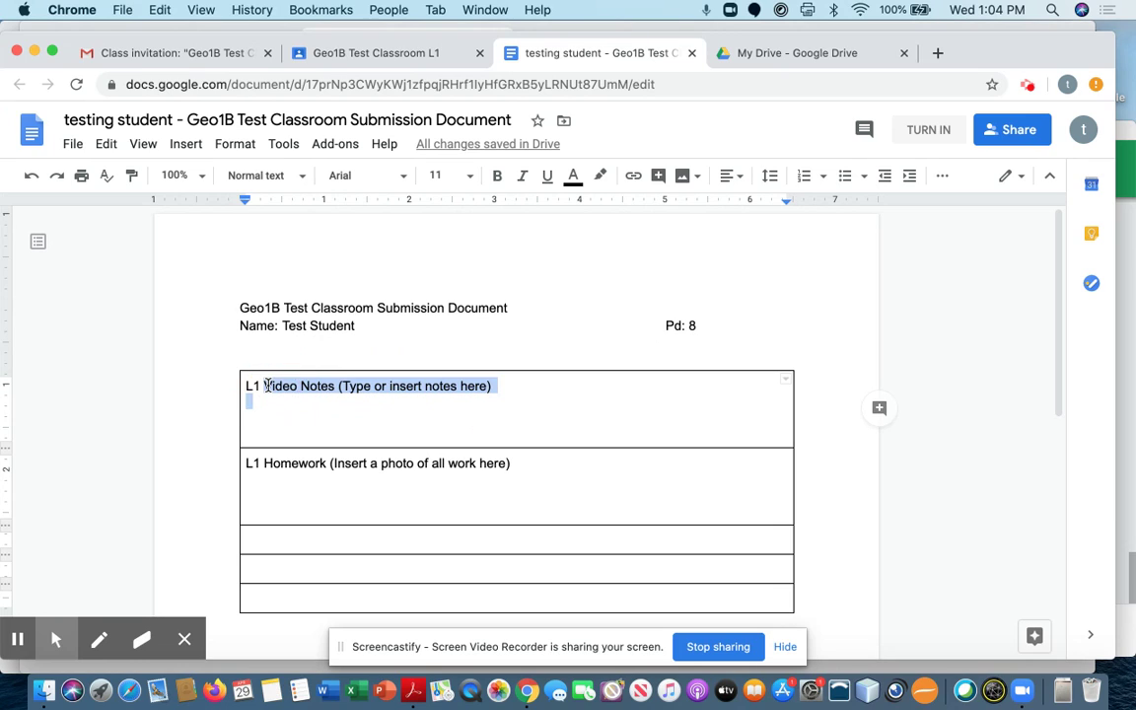
click(292, 414)
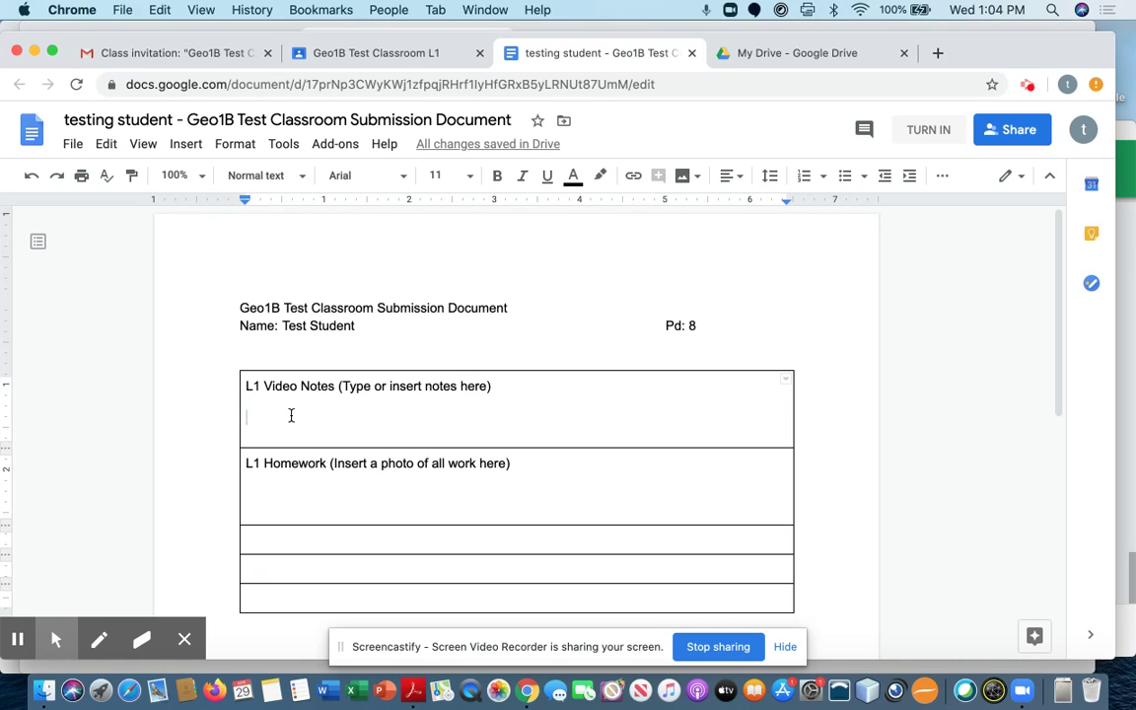
drag(420, 387, 385, 388)
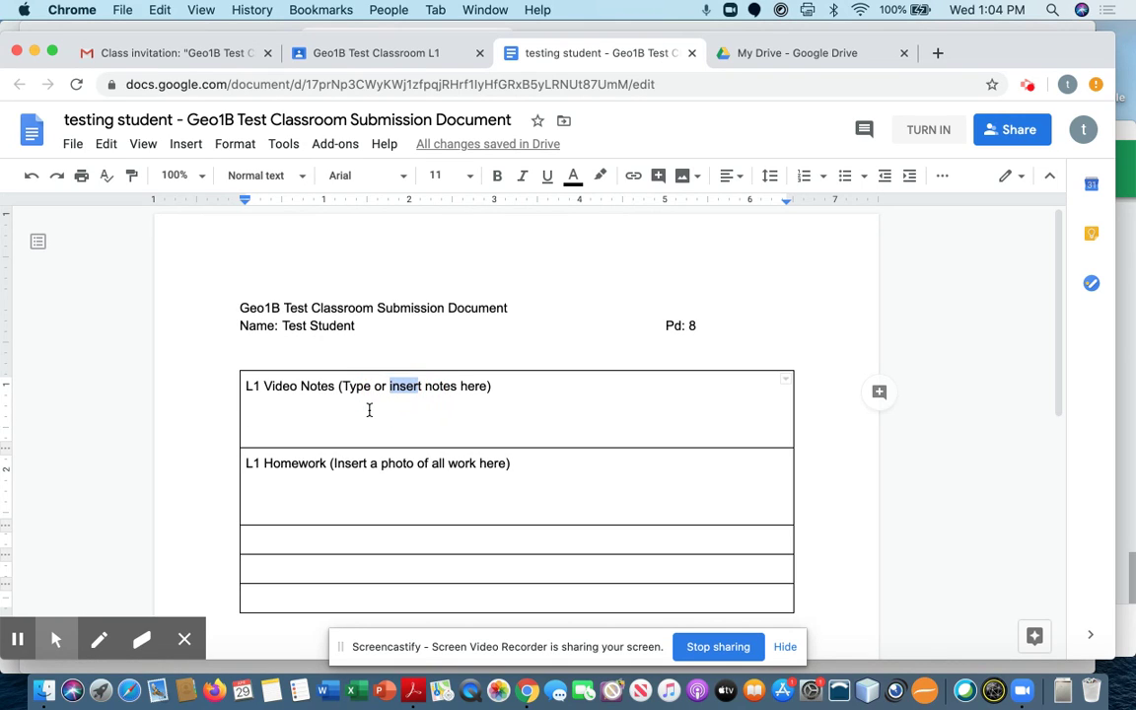
click(369, 409)
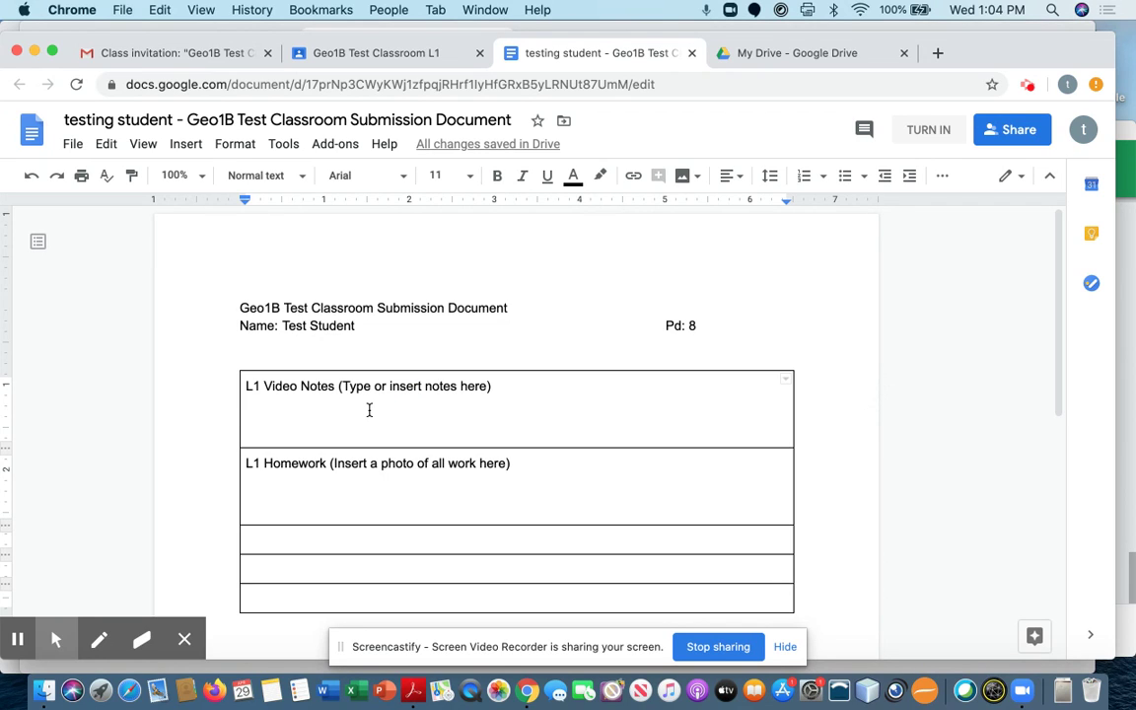
text(;lkjdf;lkajsdf;lkajsdf;lkajsdf;ljas;dlkfj)
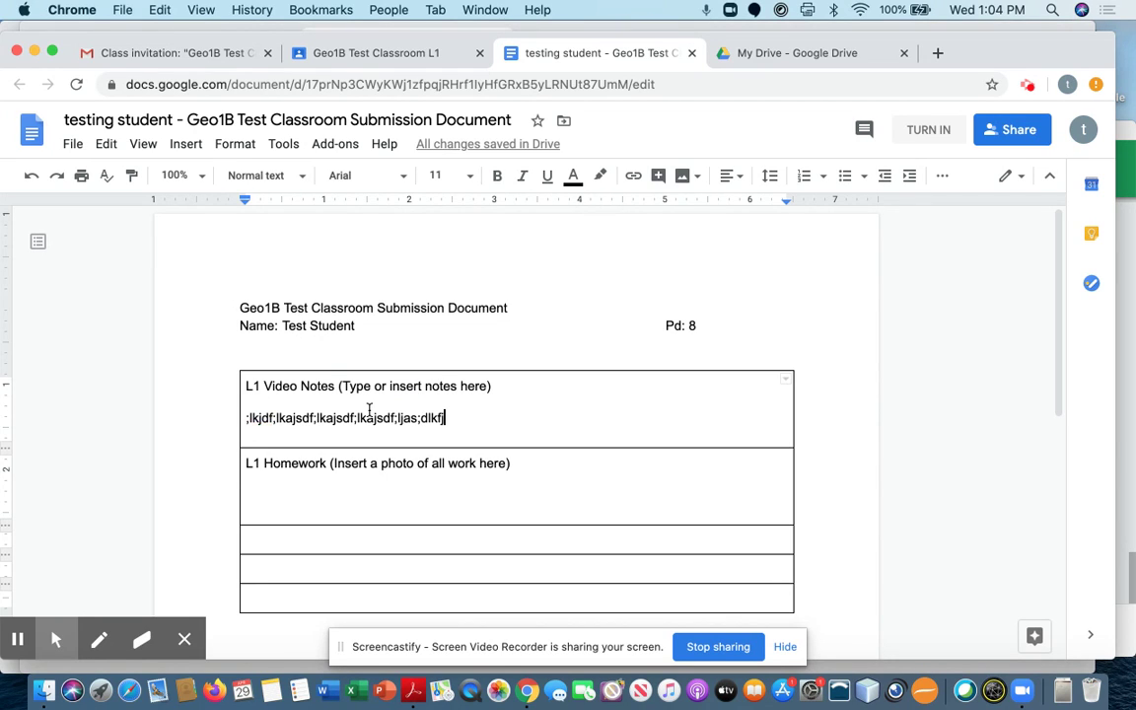
Step: Insert the Homeworkexample.png photo from My Drive below the heading in the L1 Homework cell
click(334, 479)
drag(335, 469, 500, 471)
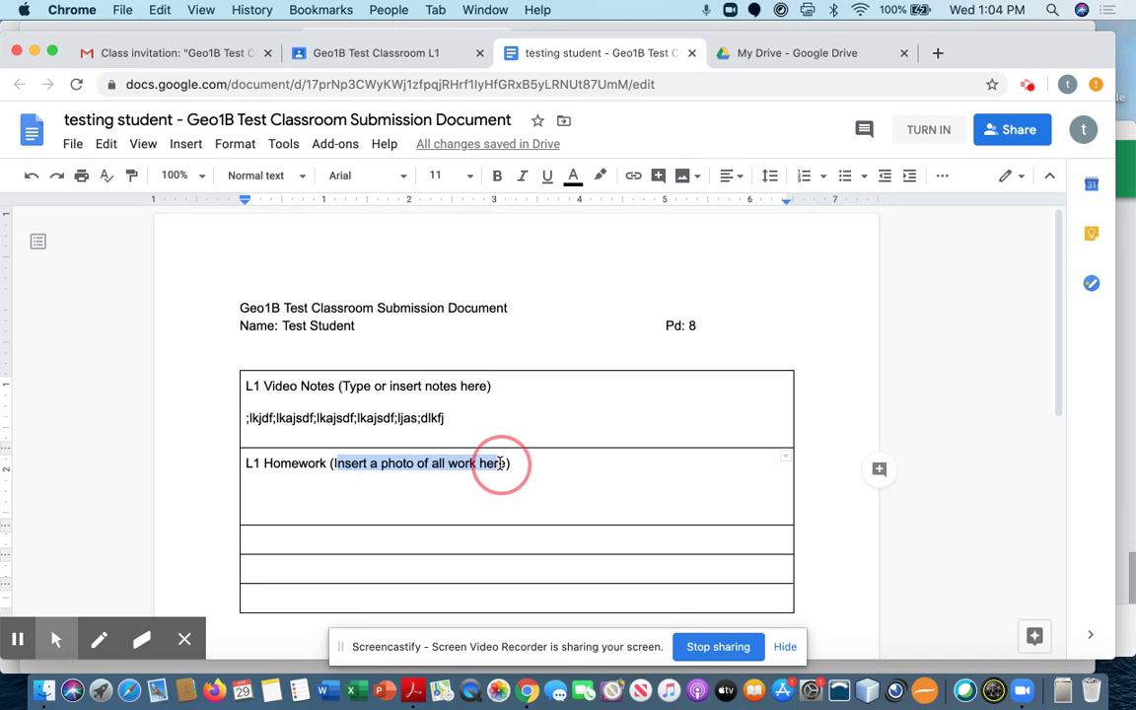
click(406, 493)
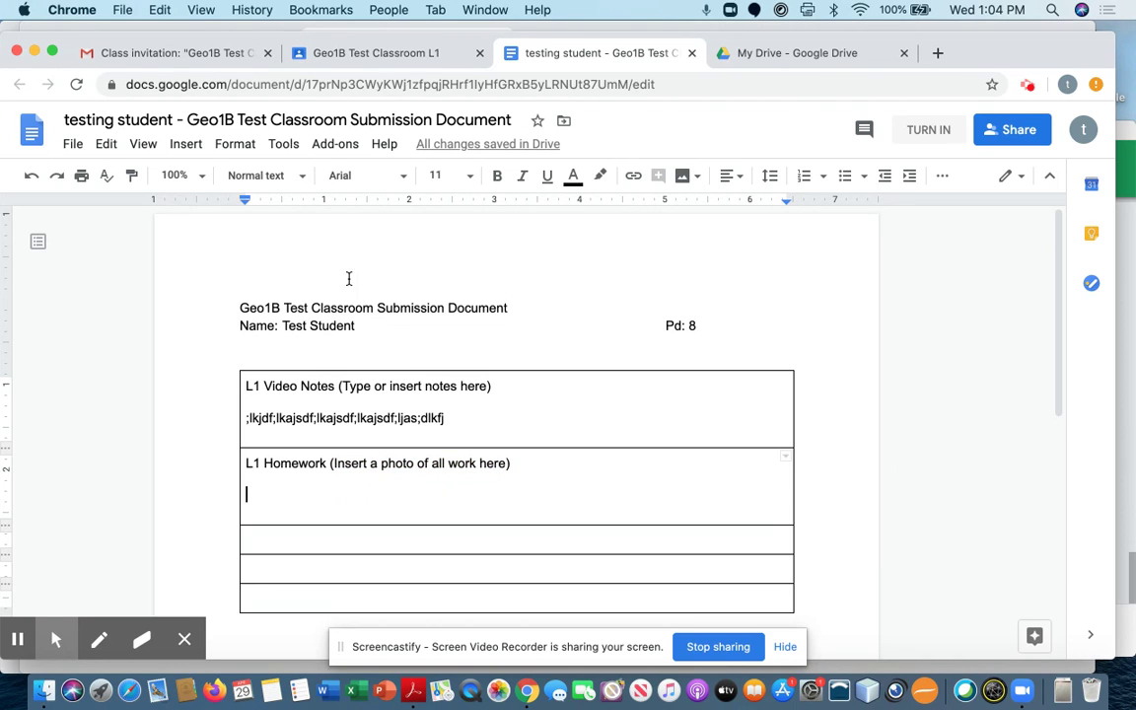
click(186, 144)
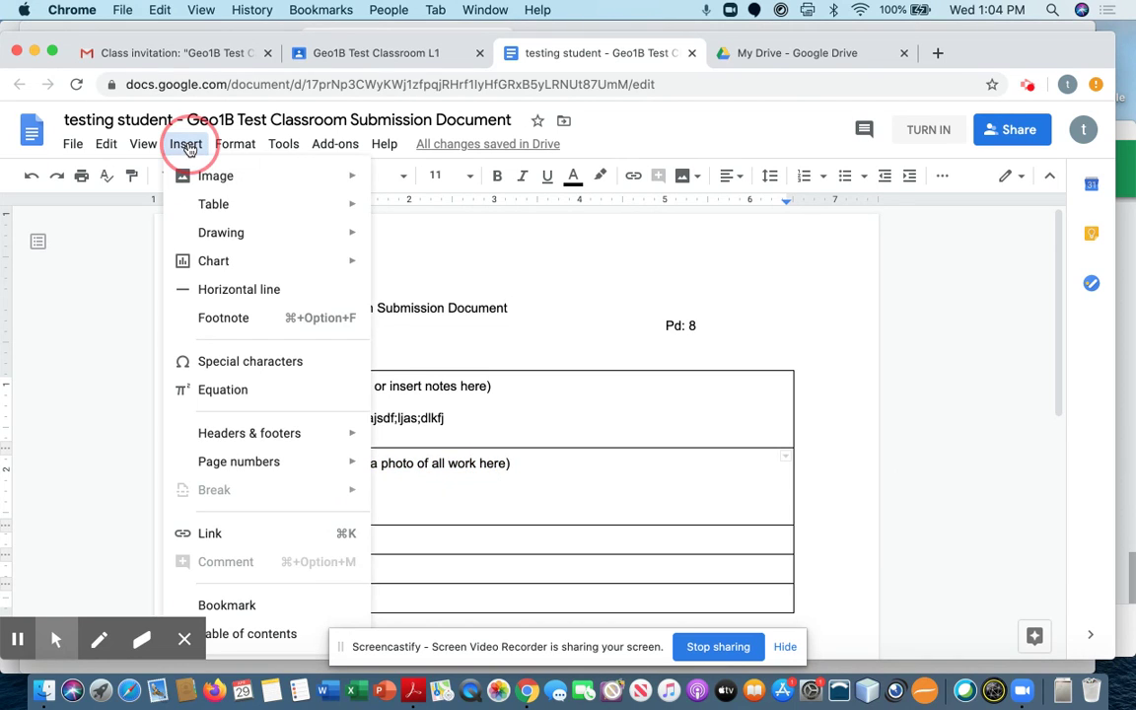
mouse_move(192, 174)
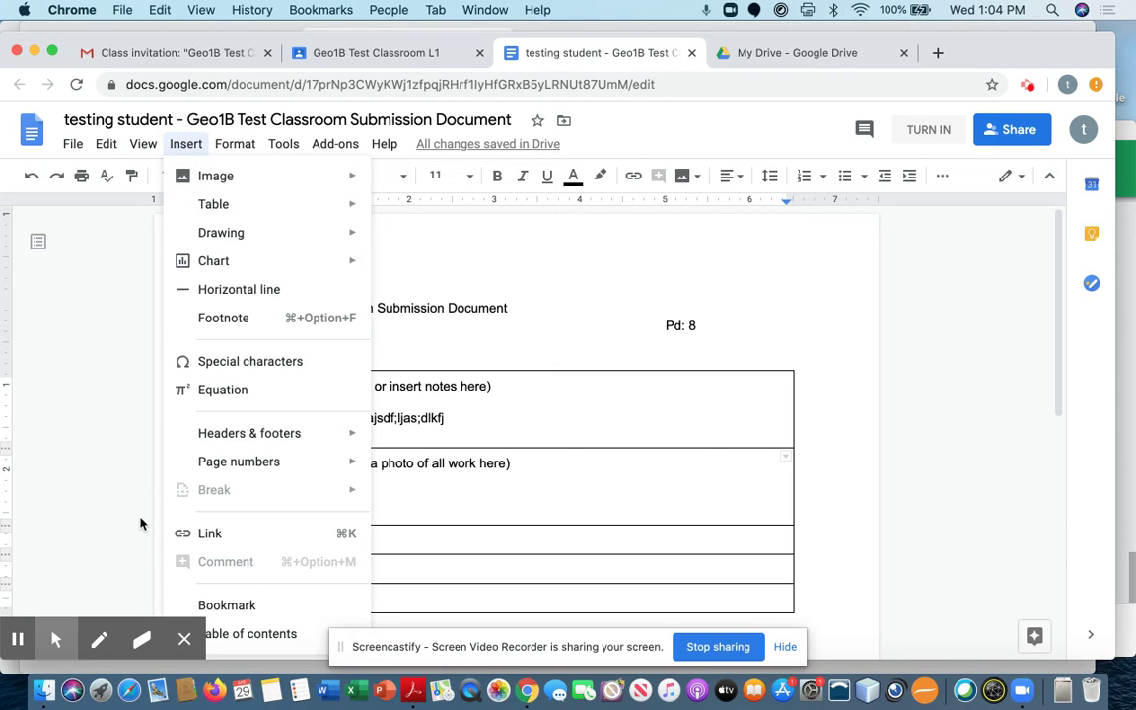
mouse_move(314, 179)
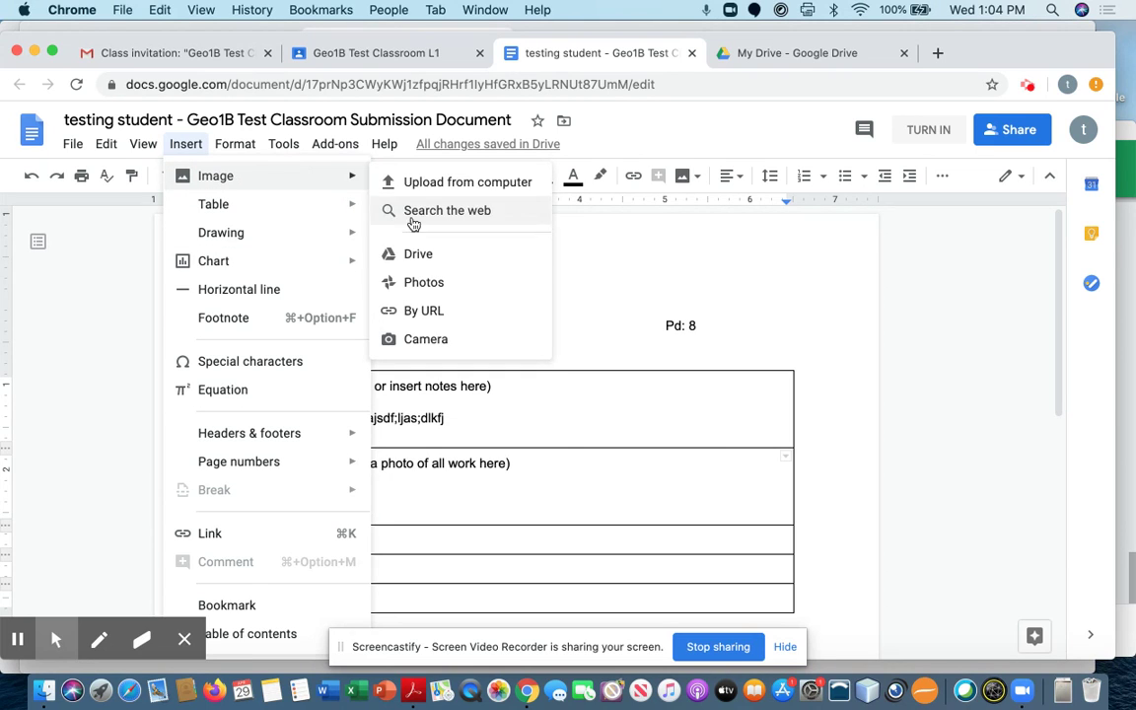
click(412, 256)
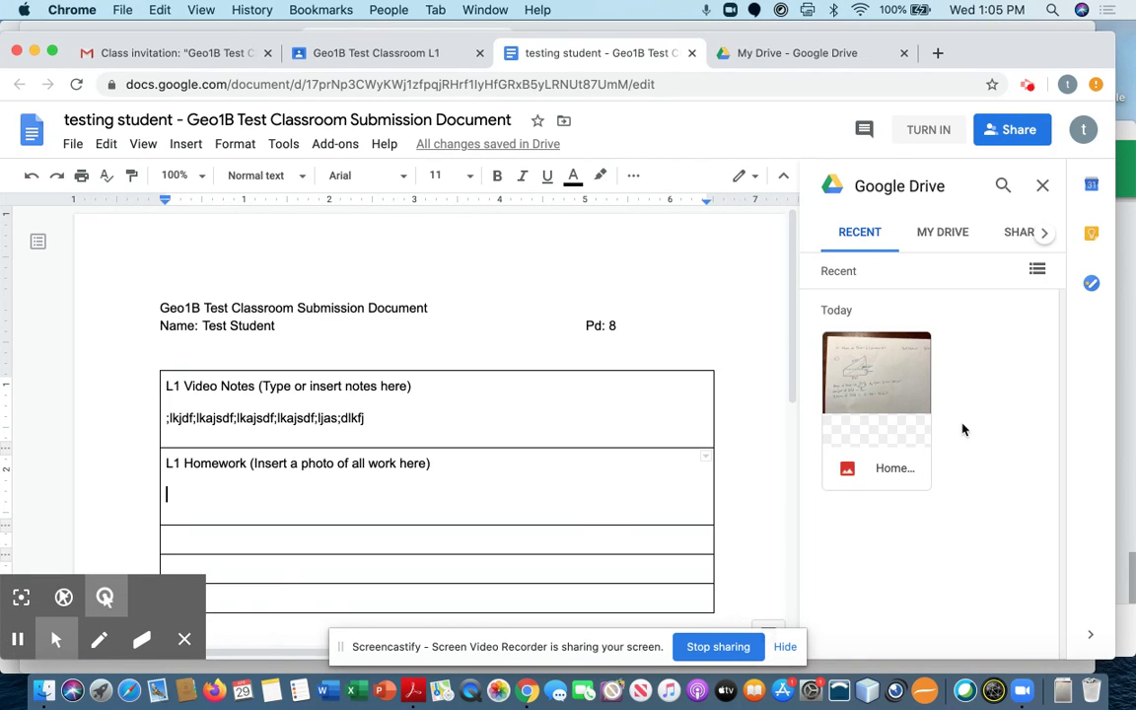
click(942, 230)
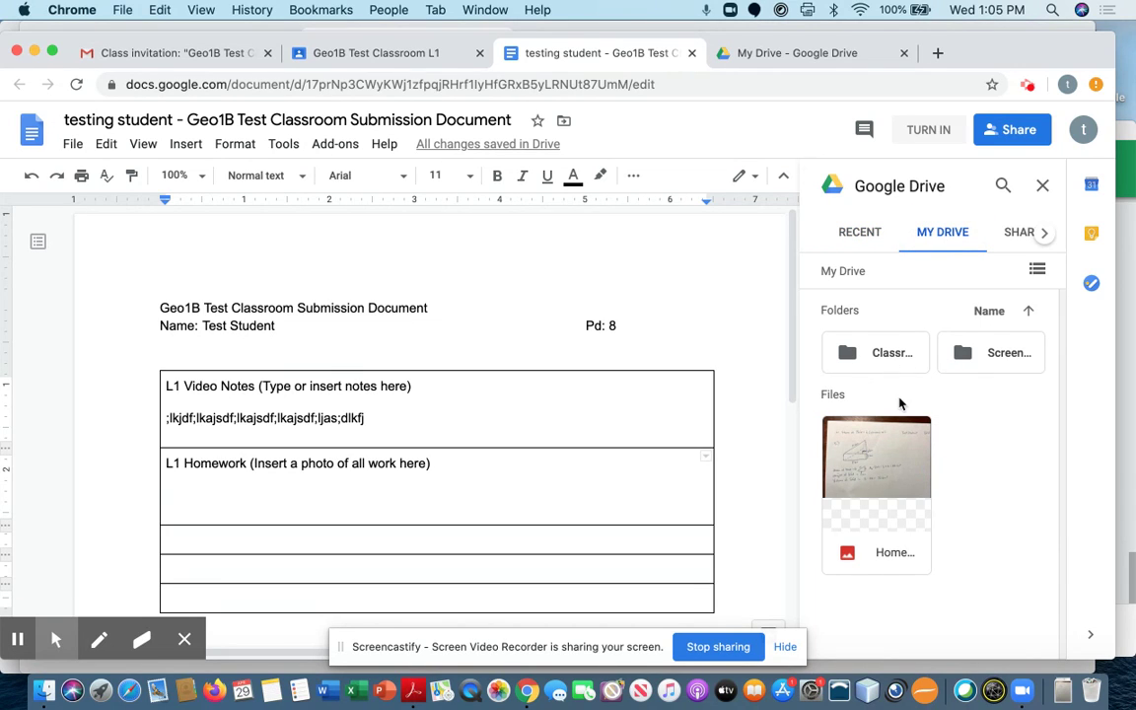
click(899, 476)
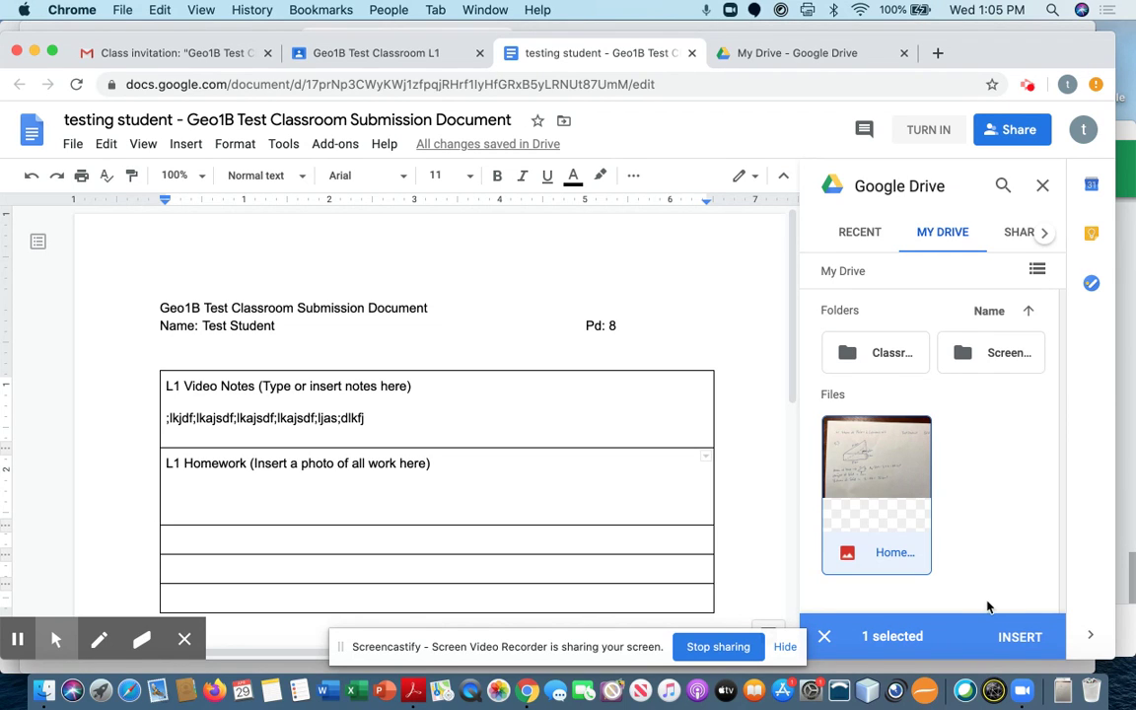
click(1018, 639)
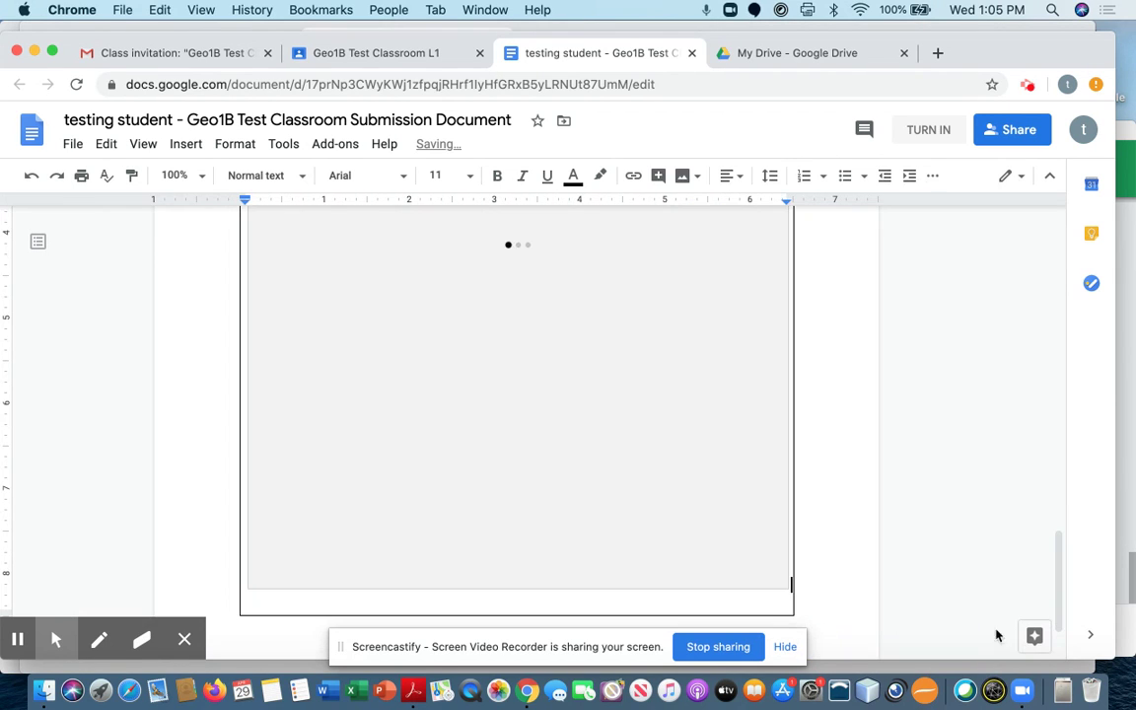
Step: Move the inserted homework photo up toward the heading in the L1 Homework cell
scroll(698, 552, up, 15)
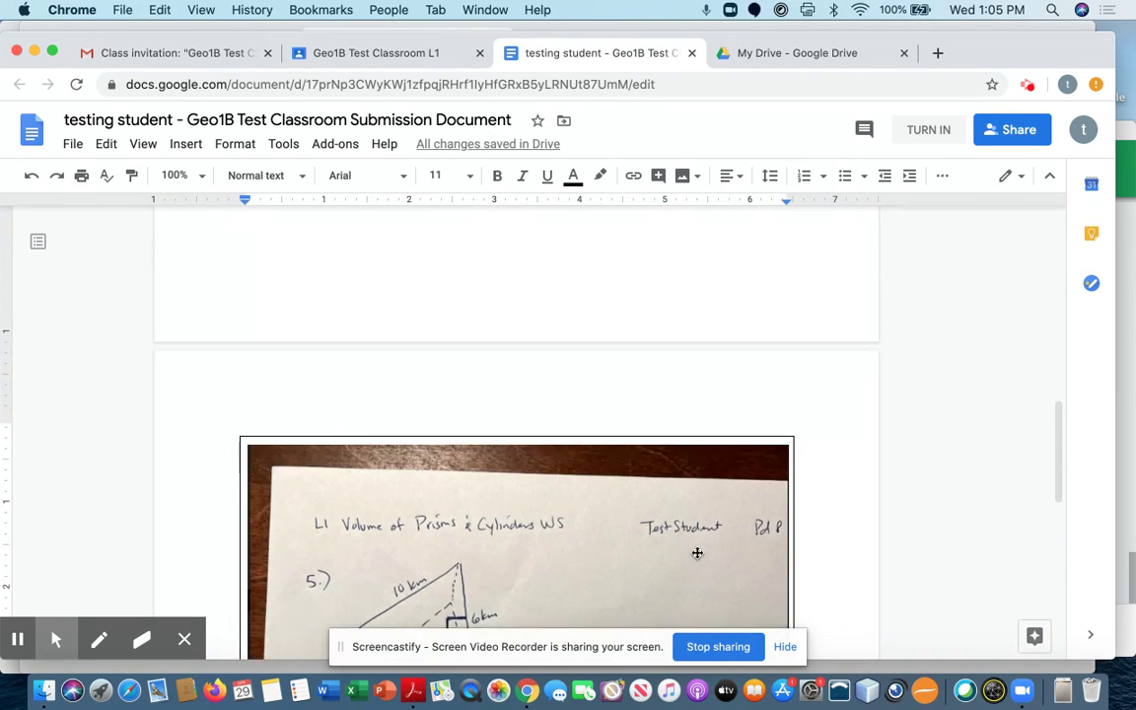
scroll(697, 552, down, 15)
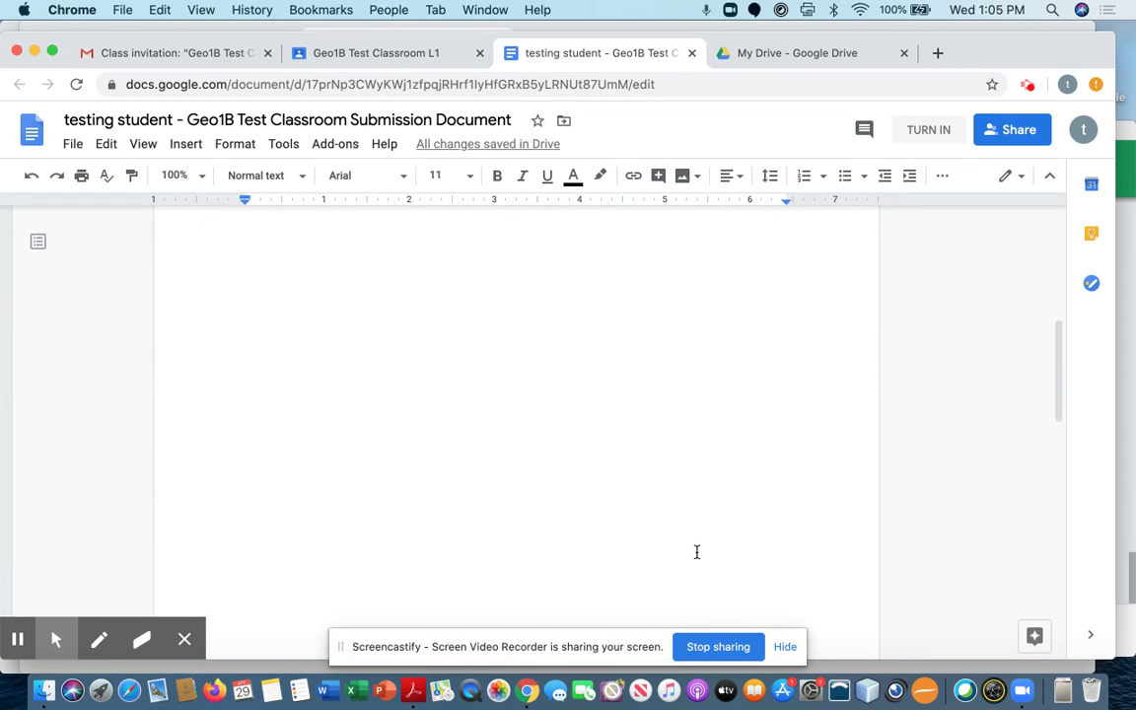
scroll(698, 552, up, 12)
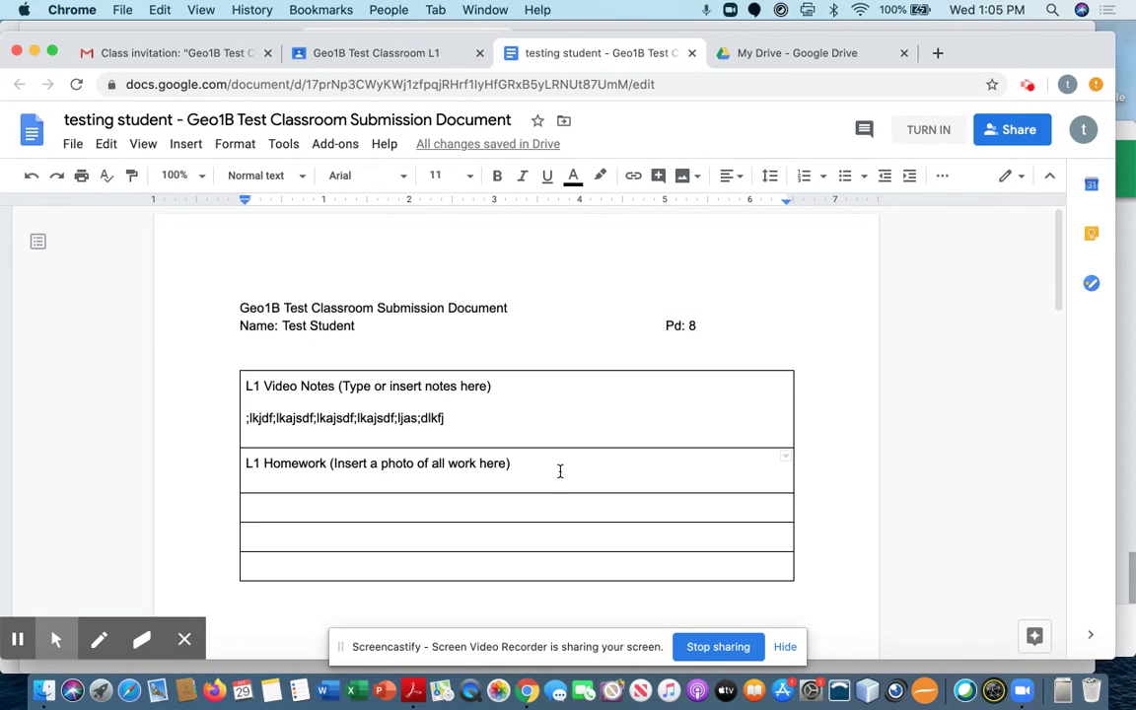
scroll(560, 472, down, 4)
scroll(561, 471, down, 5)
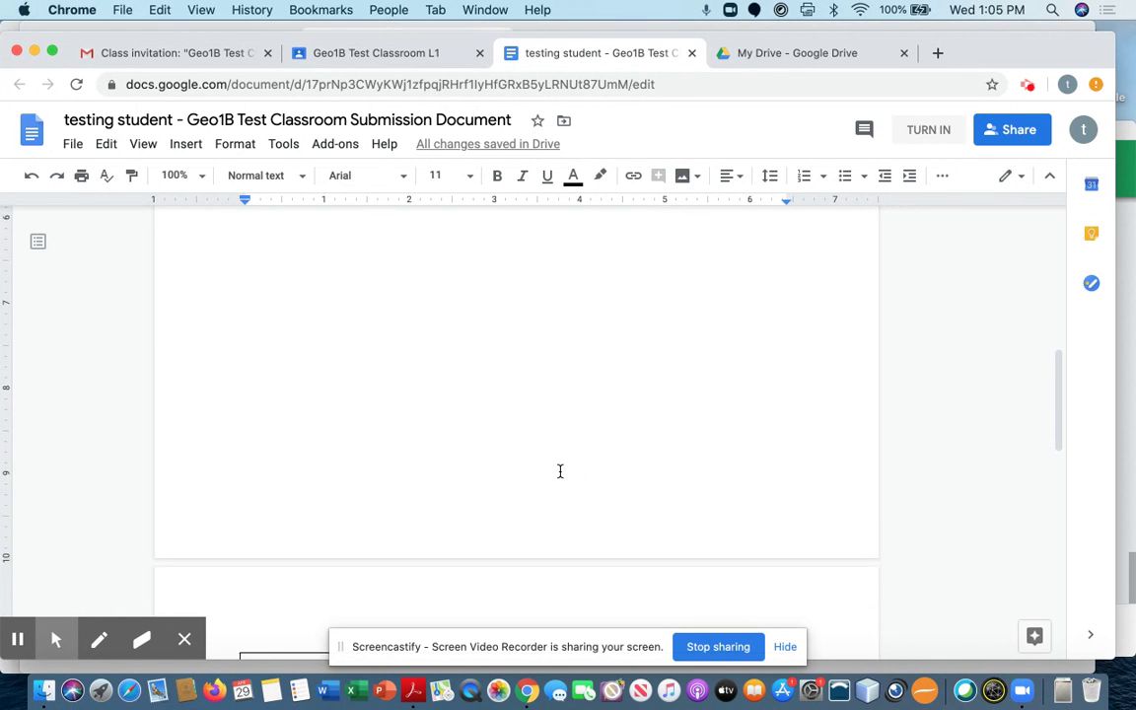
click(533, 542)
drag(532, 540, 543, 372)
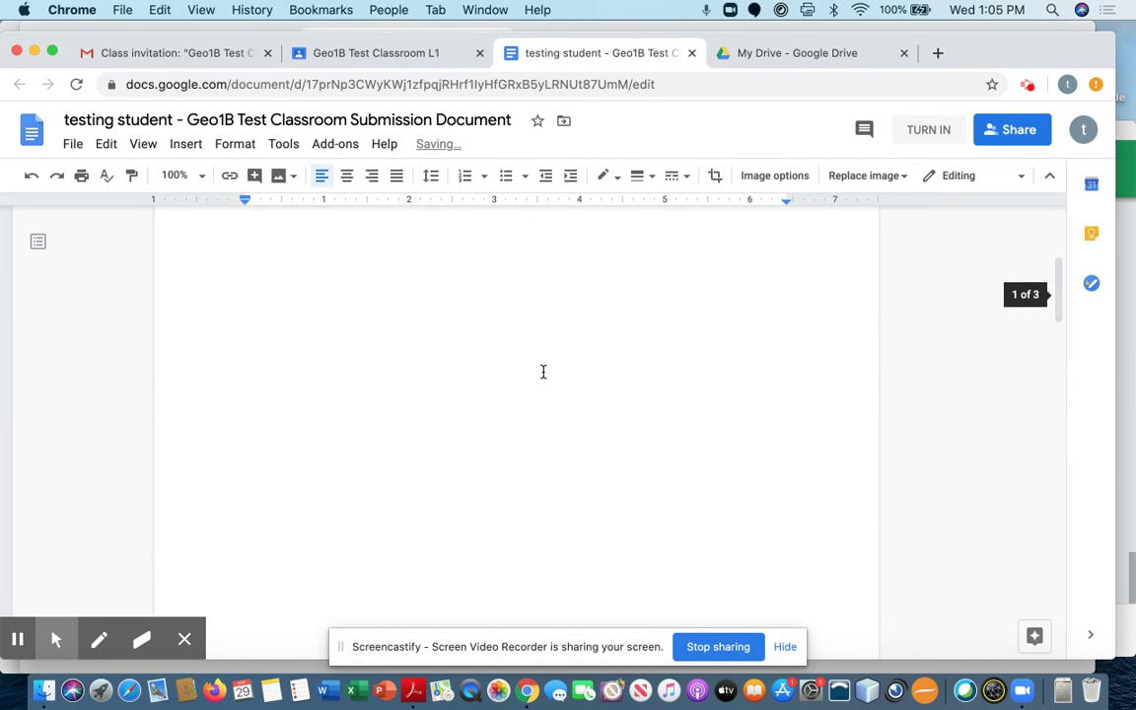
Step: Shrink the homework photo proportionally to about 4.5 inches wide so it fits on the first page, and check the document
scroll(542, 378, down, 5)
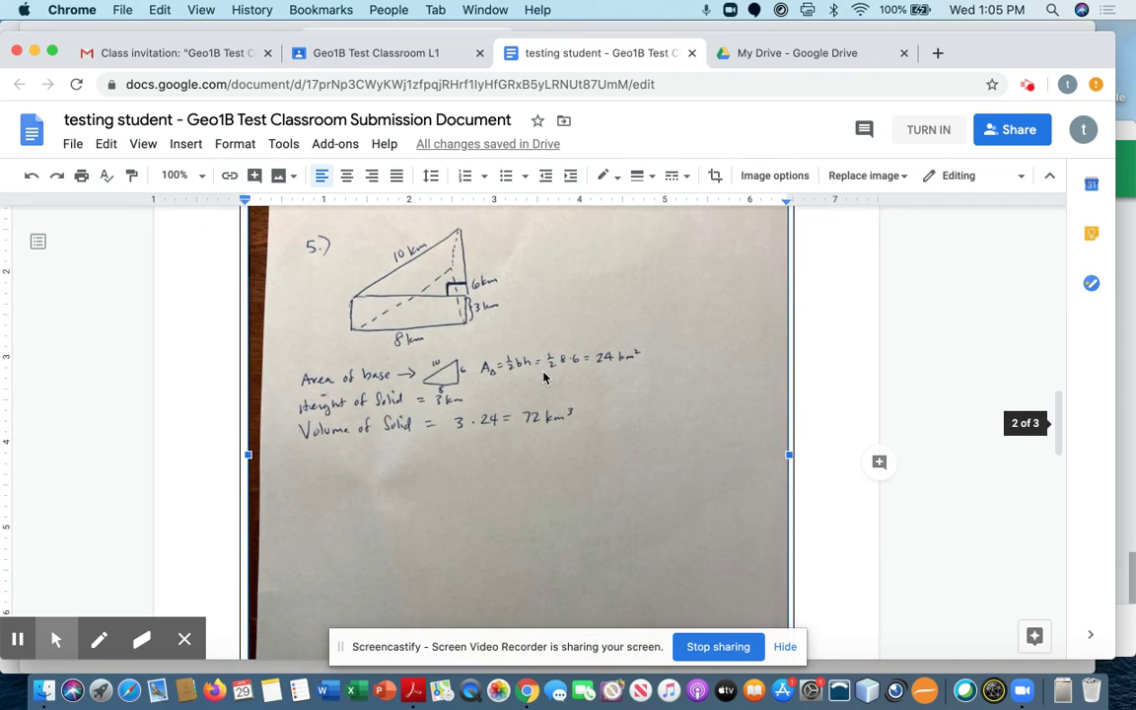
scroll(542, 374, up, 3)
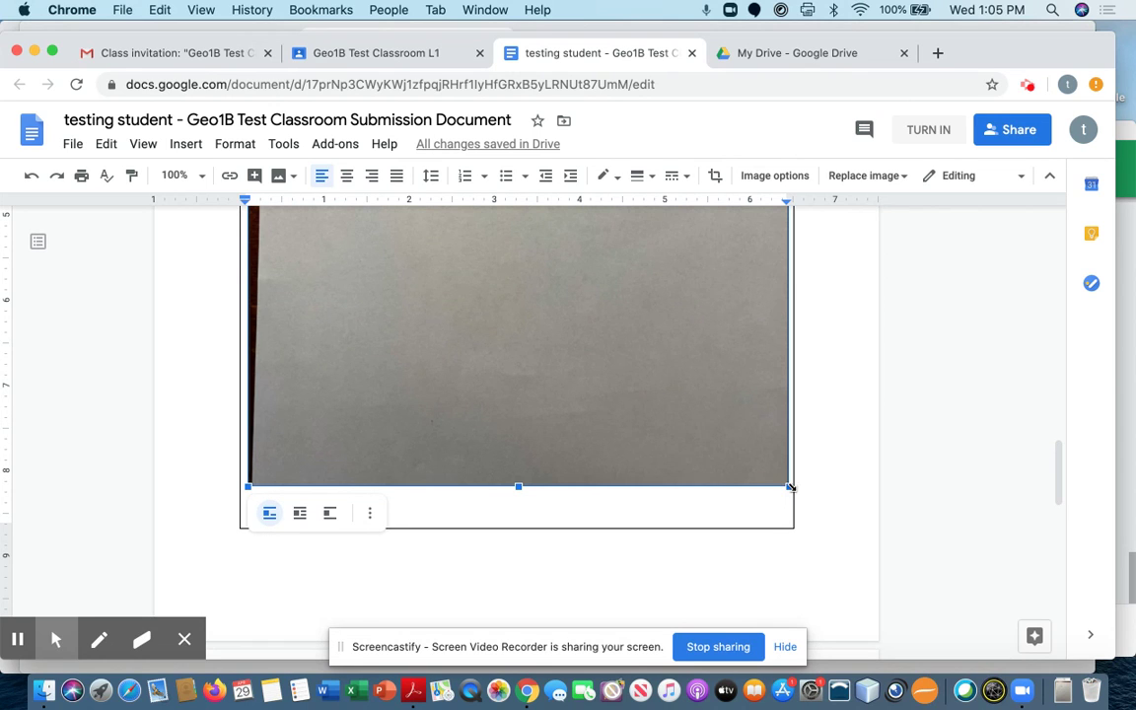
drag(789, 486, 596, 286)
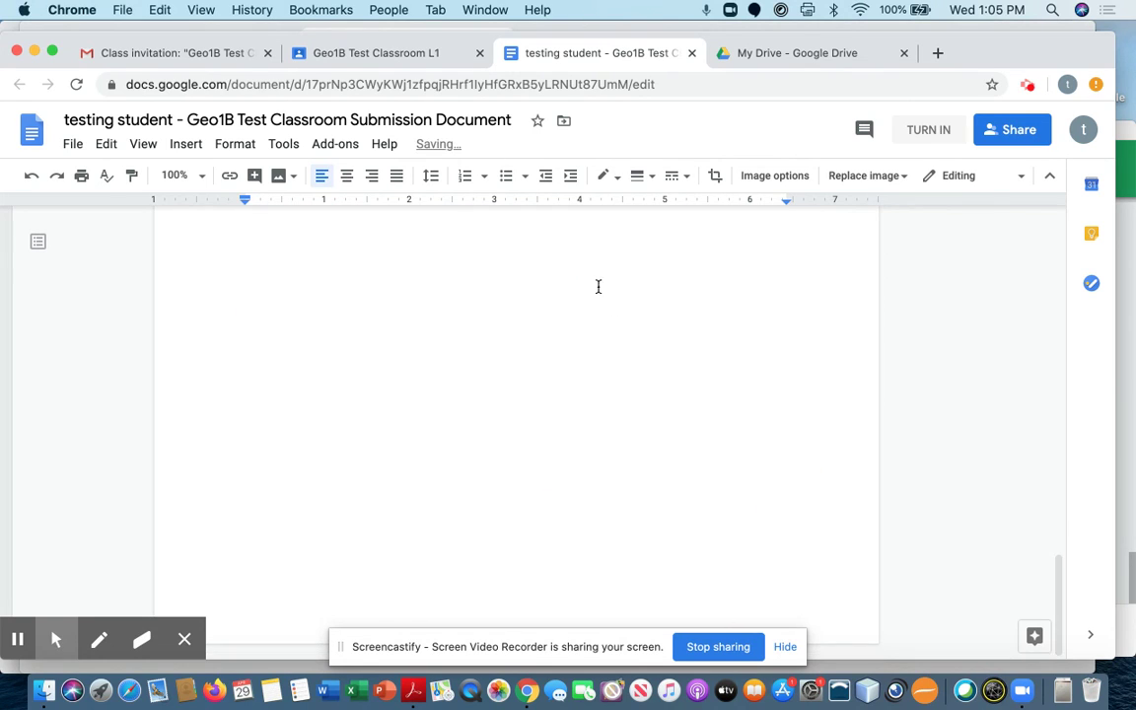
scroll(638, 373, up, 12)
scroll(638, 373, down, 3)
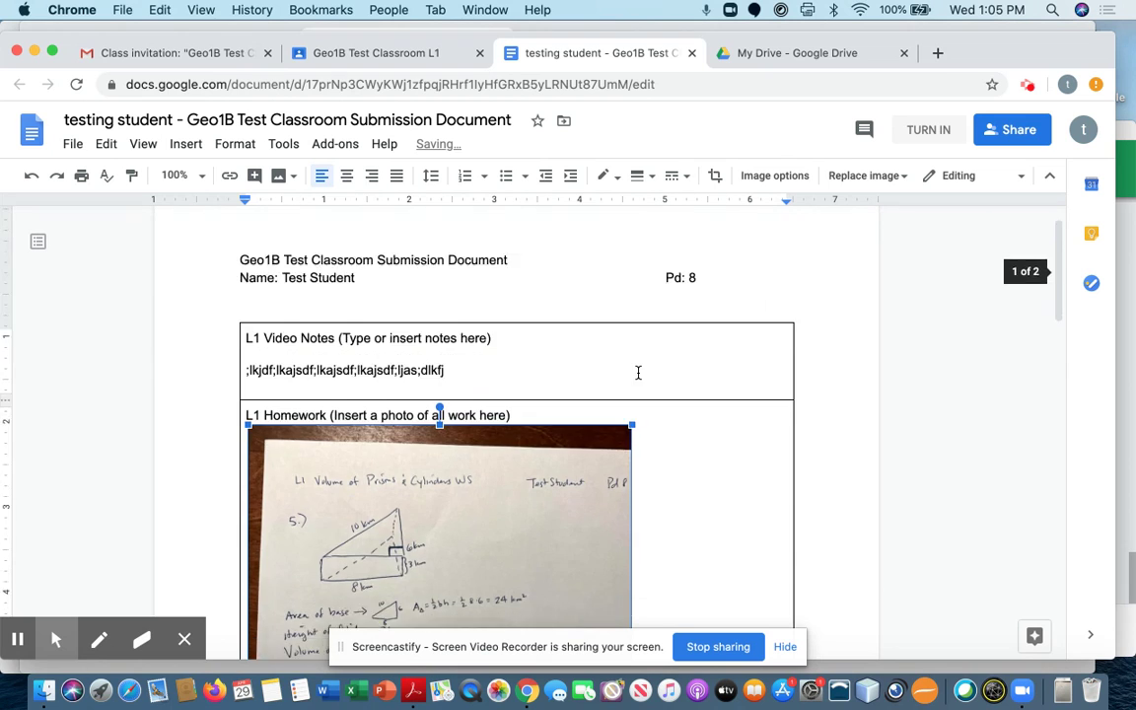
click(684, 382)
scroll(681, 381, down, 3)
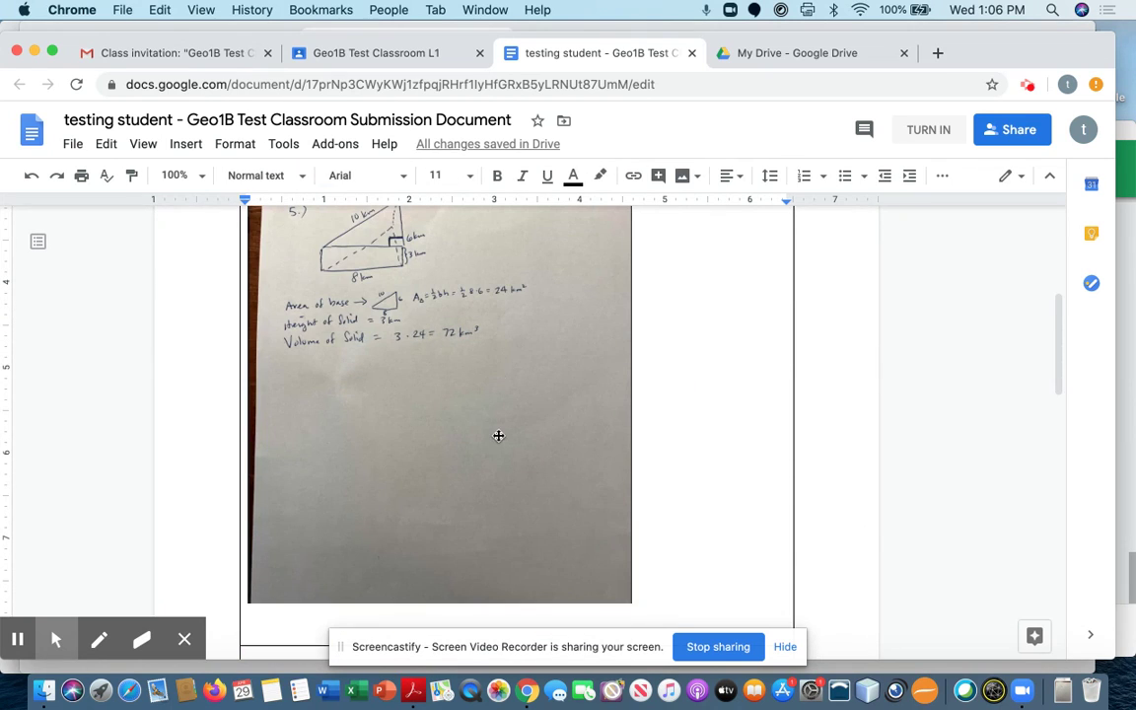
scroll(497, 436, up, 4)
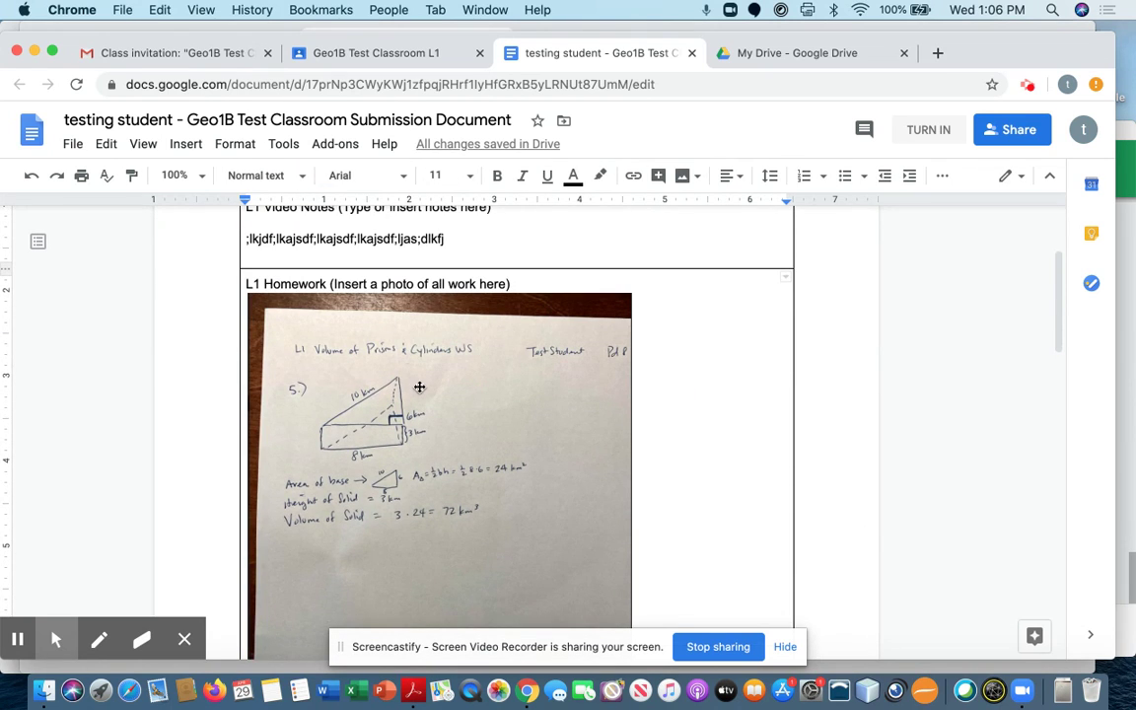
scroll(572, 423, up, 2)
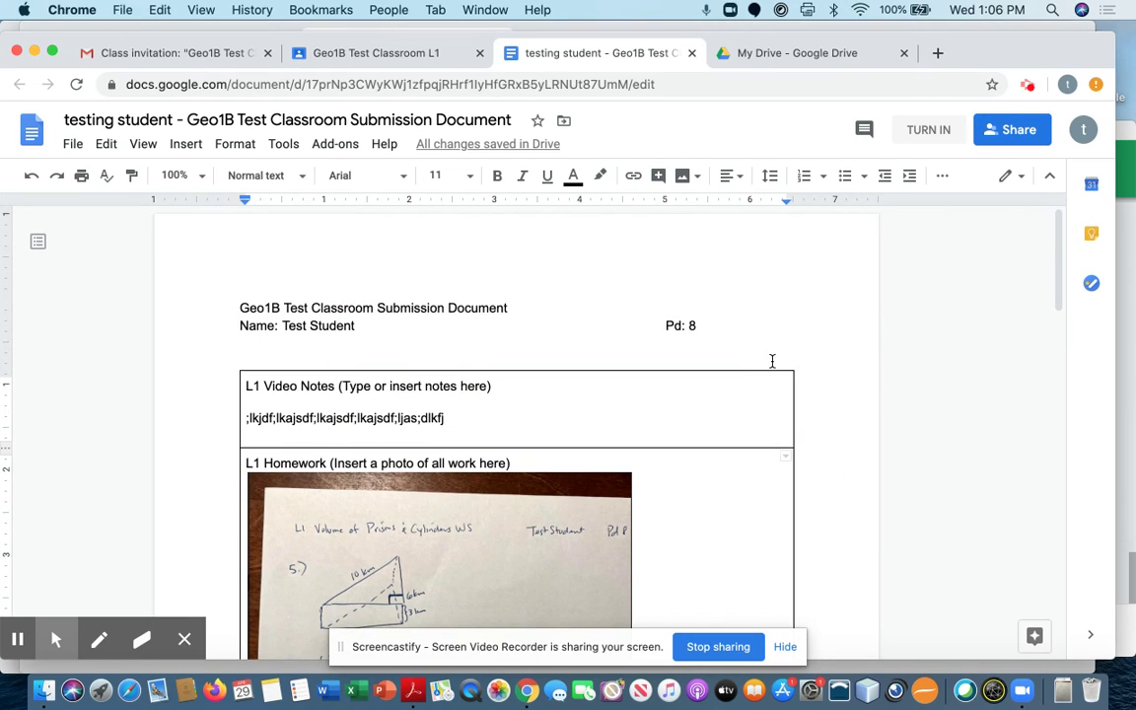
Step: Turn in the submission document for the Geo1B Test Classroom L1 assignment and confirm the submission
click(927, 130)
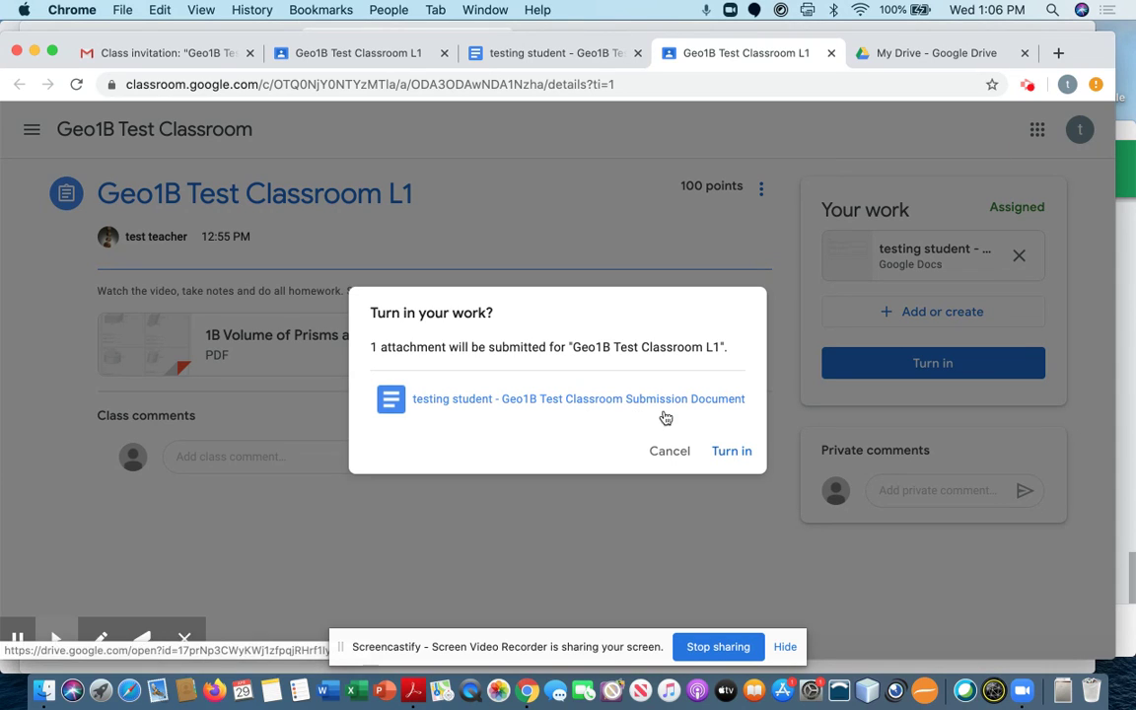
click(731, 451)
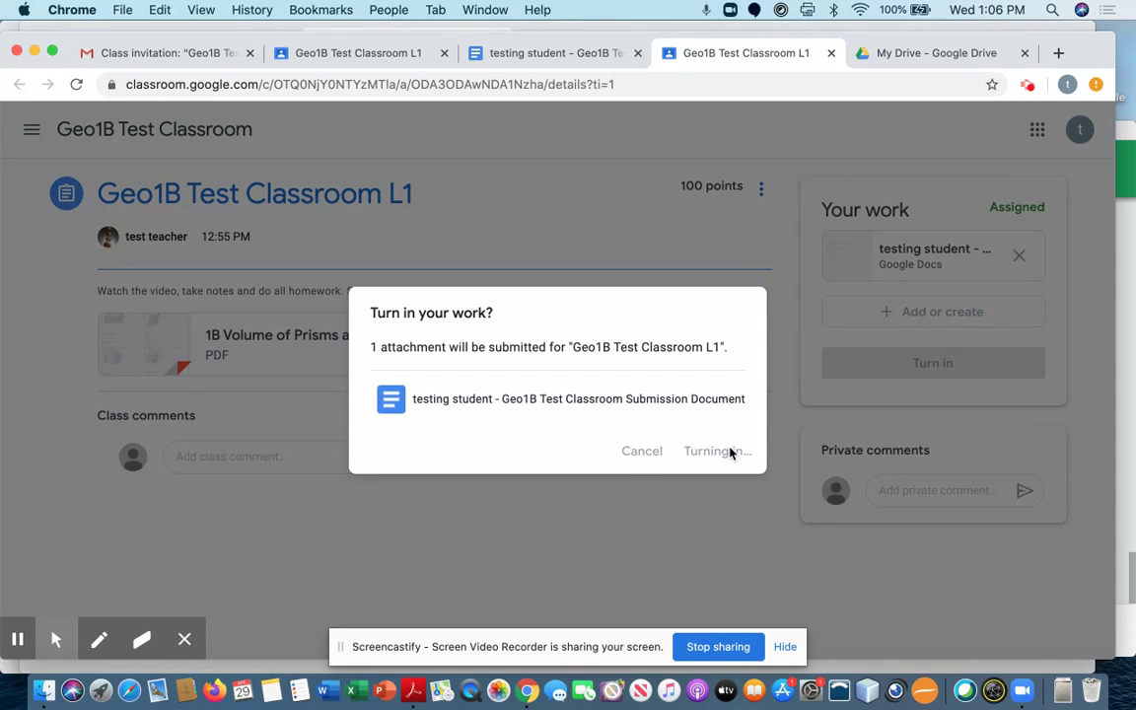